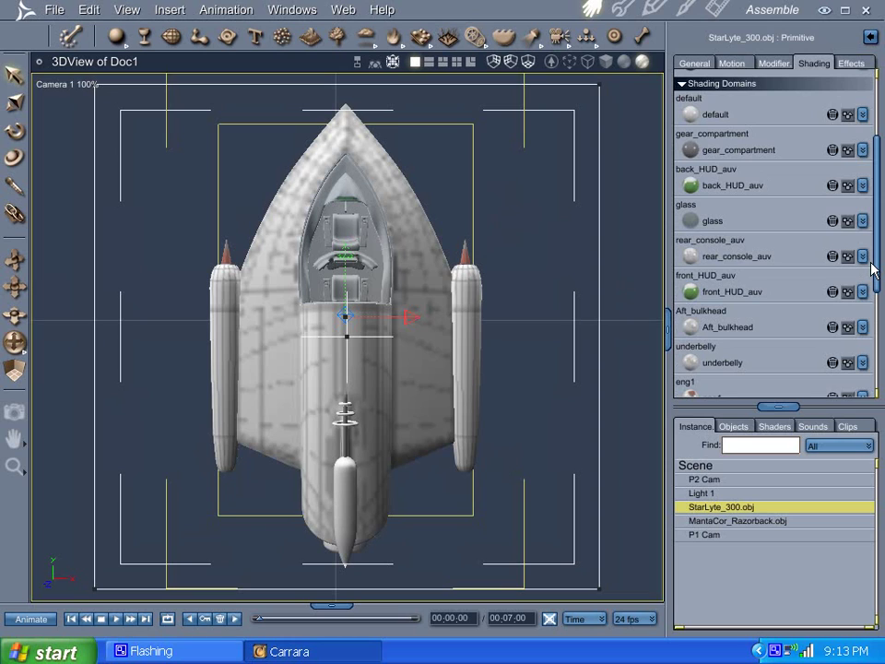
Apply the Red Plastic preset from the Plastic shader category to the StarLyte_300.obj engine domain and return to the assembled scene.
{"action": "mouse_move", "coordinate": [873, 269]}
{"action": "left_mouse_down"}
{"action": "mouse_move", "coordinate": [869, 253]}
{"action": "mouse_move", "coordinate": [869, 355]}
{"action": "left_mouse_up"}
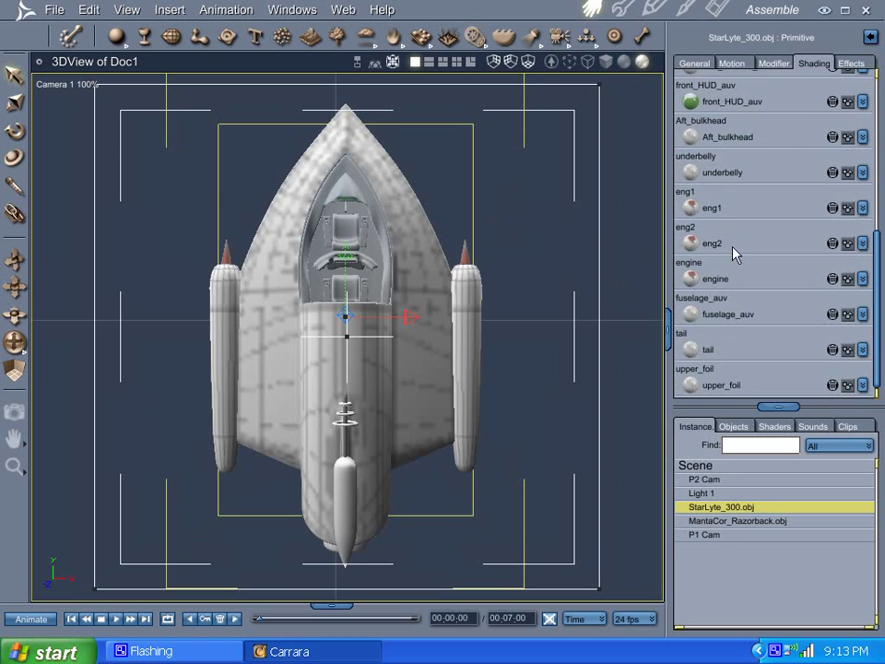
{"action": "double_click", "coordinate": [689, 279]}
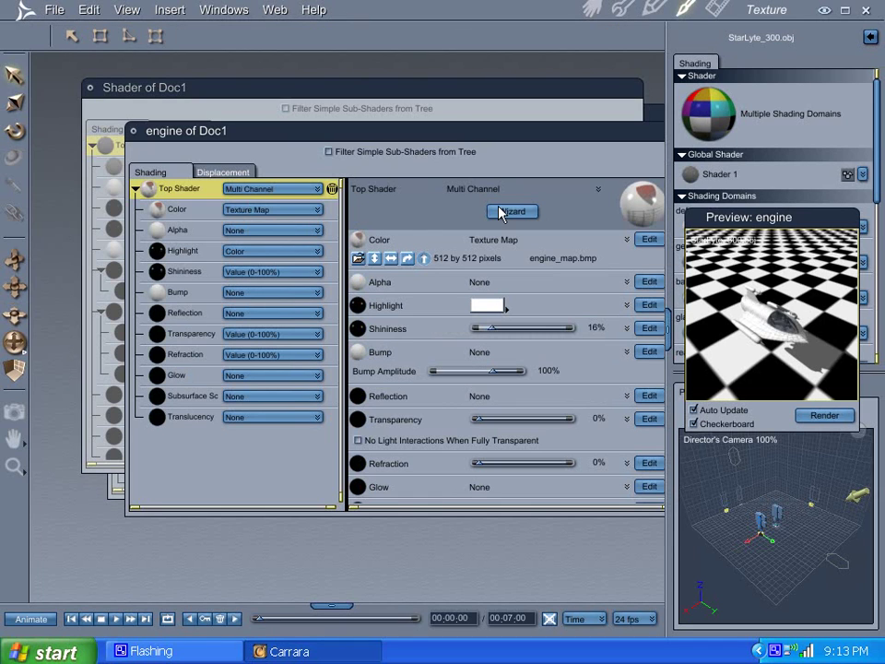
{"action": "left_click", "coordinate": [501, 212]}
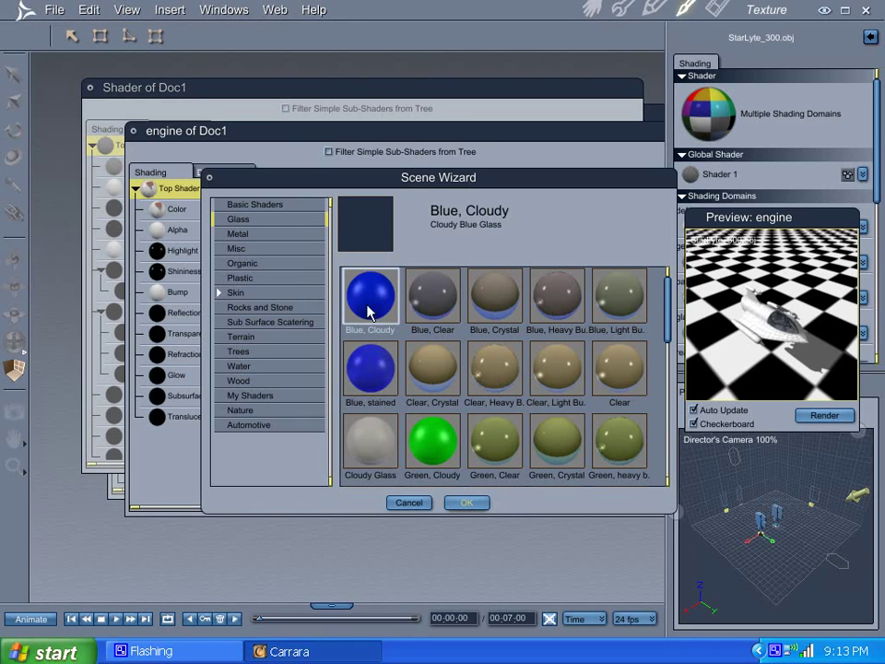
{"action": "left_click", "coordinate": [241, 278]}
{"action": "scroll", "coordinate": [461, 294], "scroll_direction": "down", "scroll_amount": 10}
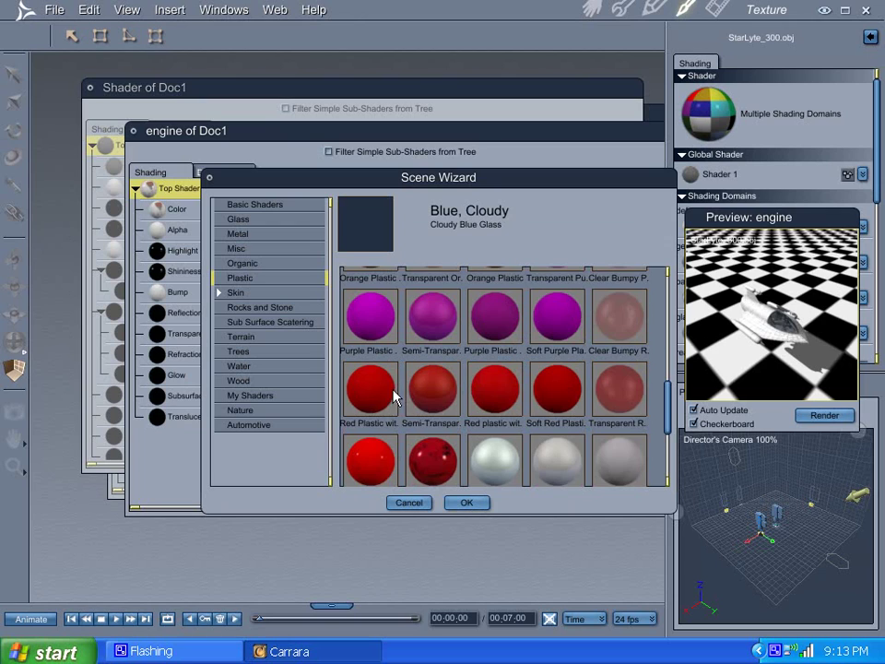
{"action": "scroll", "coordinate": [394, 395], "scroll_direction": "down", "scroll_amount": 1}
{"action": "left_click", "coordinate": [372, 426]}
{"action": "left_click", "coordinate": [468, 503]}
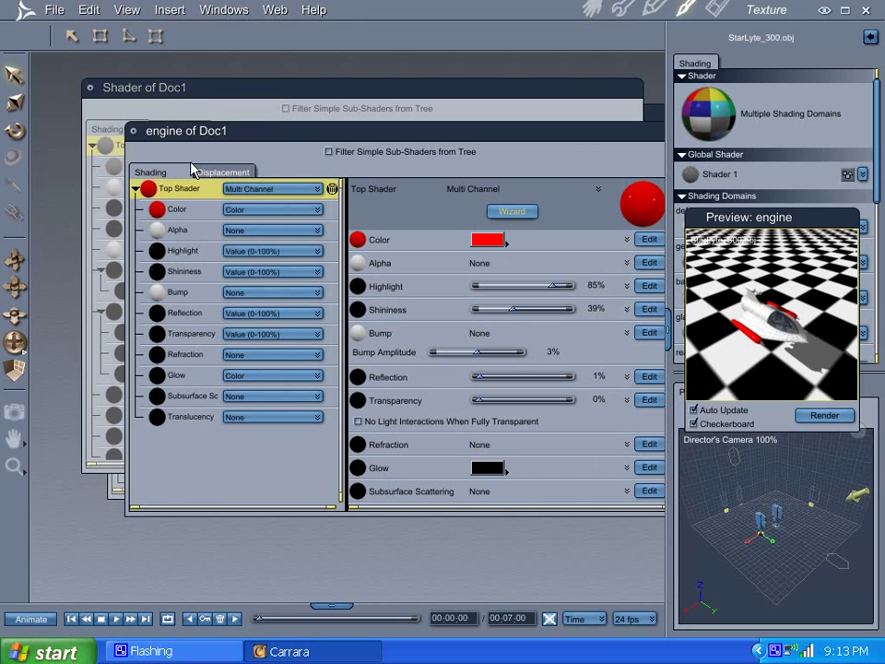
{"action": "left_click", "coordinate": [135, 134]}
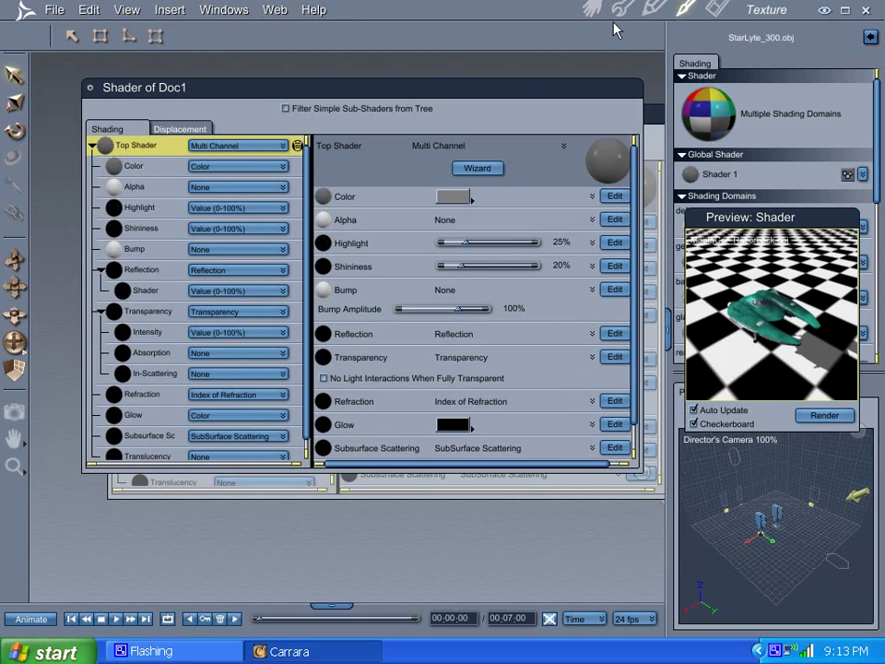
{"action": "left_click", "coordinate": [594, 19]}
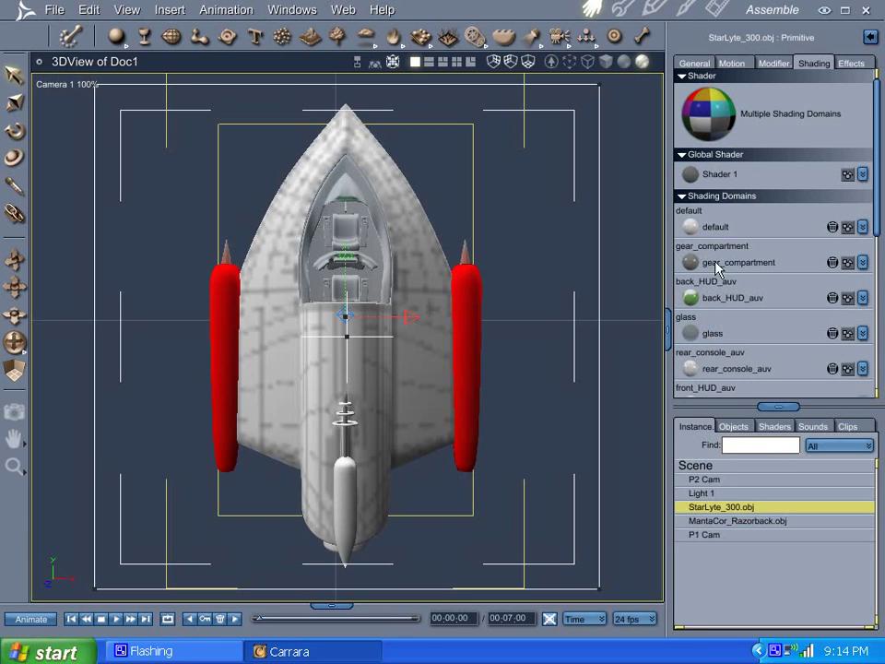
Apply the Red Plastic preset to the ship's eng2 shading domain and close the open eng2 and Shader editors.
{"action": "scroll", "coordinate": [762, 300], "scroll_direction": "down", "scroll_amount": 2}
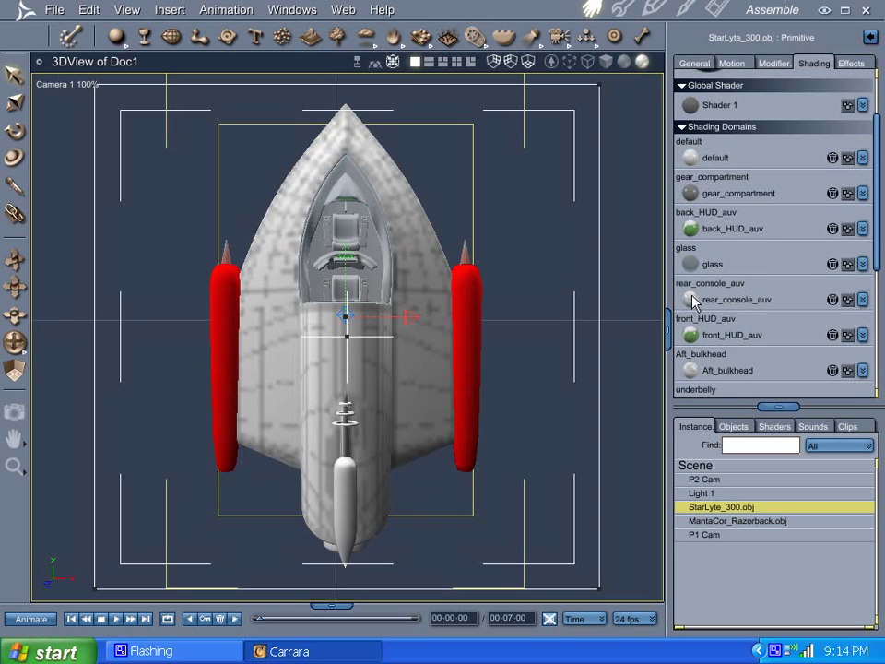
{"action": "scroll", "coordinate": [704, 285], "scroll_direction": "up", "scroll_amount": 1}
{"action": "scroll", "coordinate": [717, 277], "scroll_direction": "down", "scroll_amount": 3}
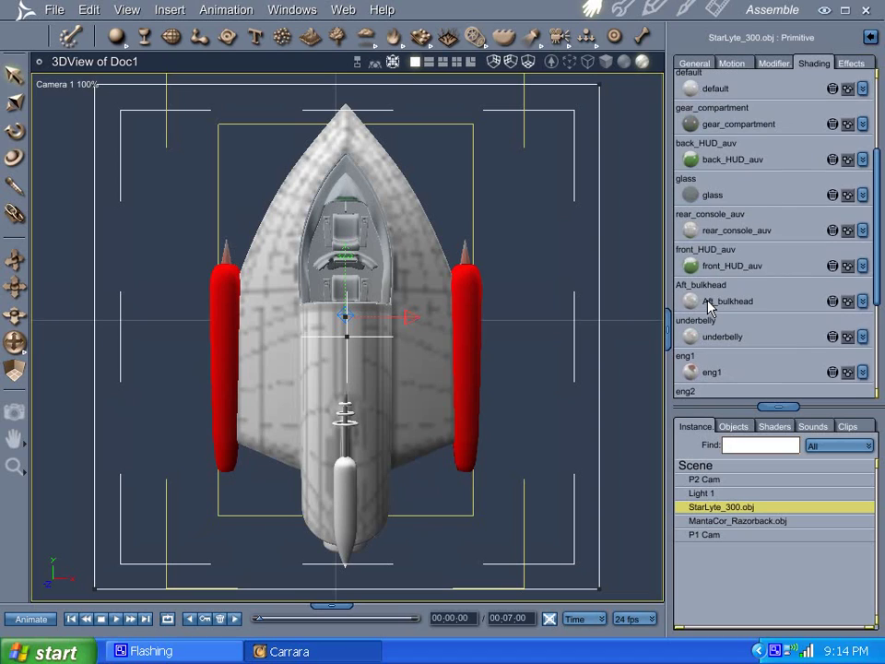
{"action": "scroll", "coordinate": [720, 252], "scroll_direction": "down", "scroll_amount": 2}
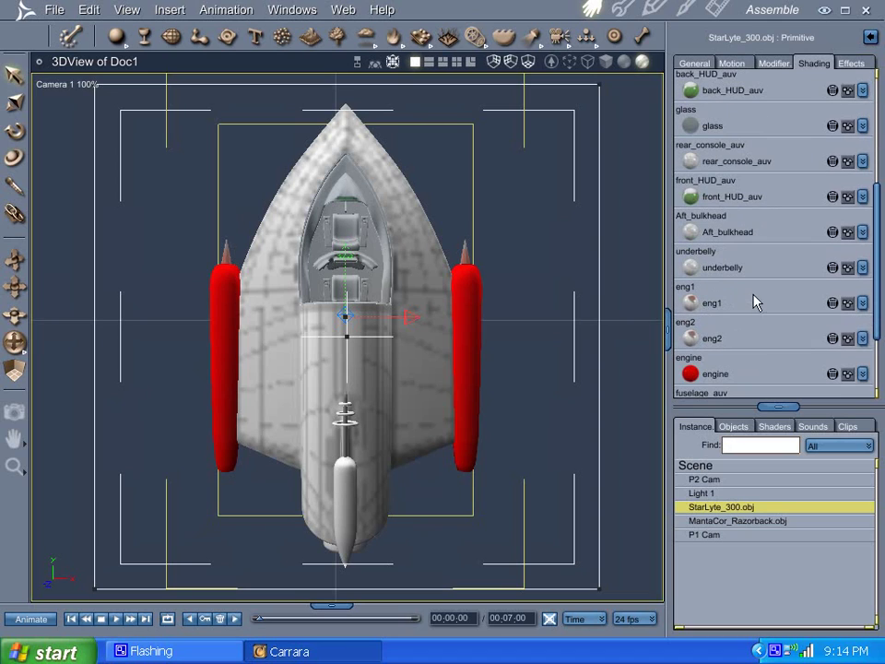
{"action": "scroll", "coordinate": [710, 307], "scroll_direction": "down", "scroll_amount": 1}
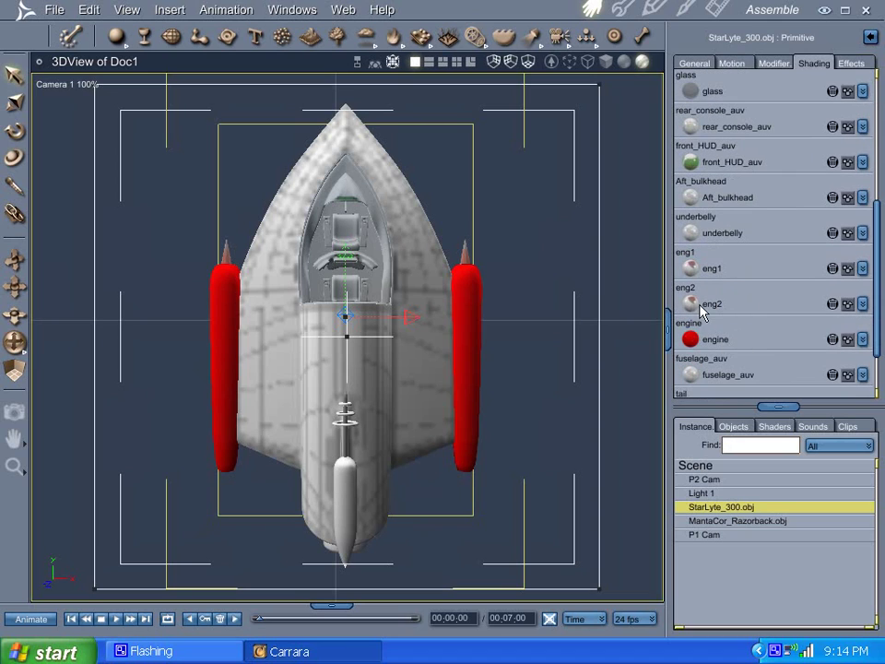
{"action": "double_click", "coordinate": [692, 306]}
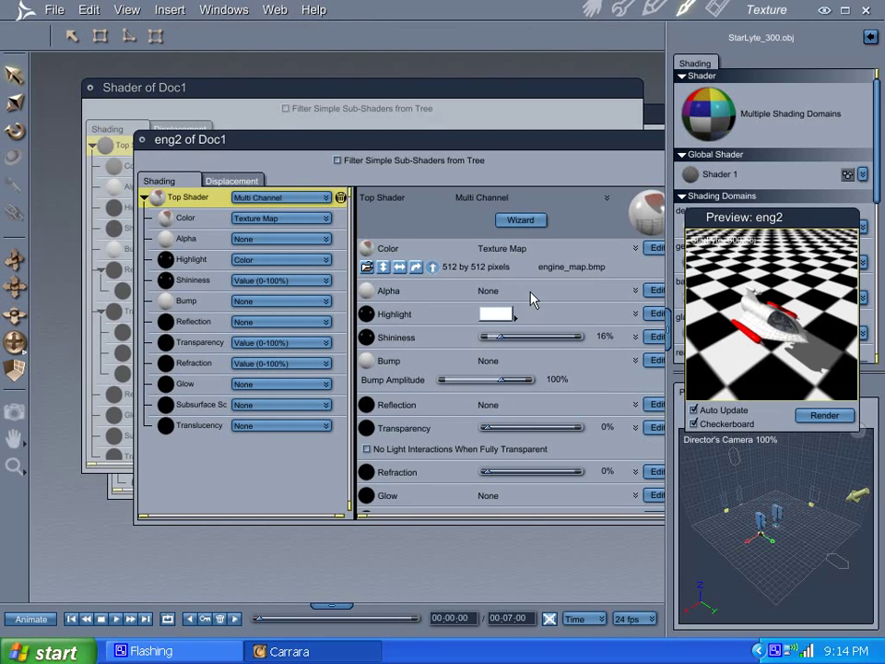
{"action": "left_click", "coordinate": [516, 220]}
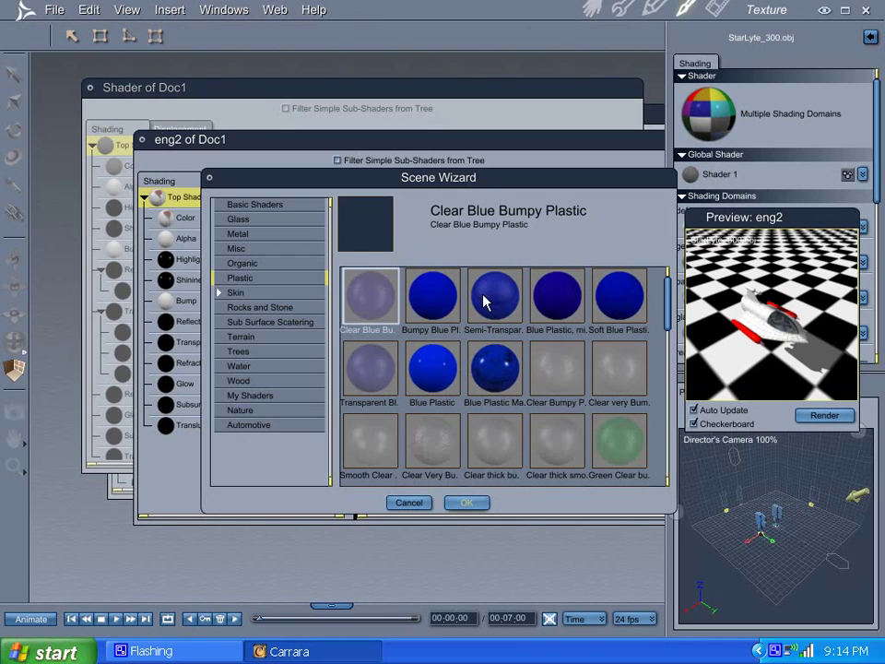
{"action": "left_click", "coordinate": [241, 262]}
{"action": "left_click", "coordinate": [249, 279]}
{"action": "scroll", "coordinate": [470, 369], "scroll_direction": "down", "scroll_amount": 10}
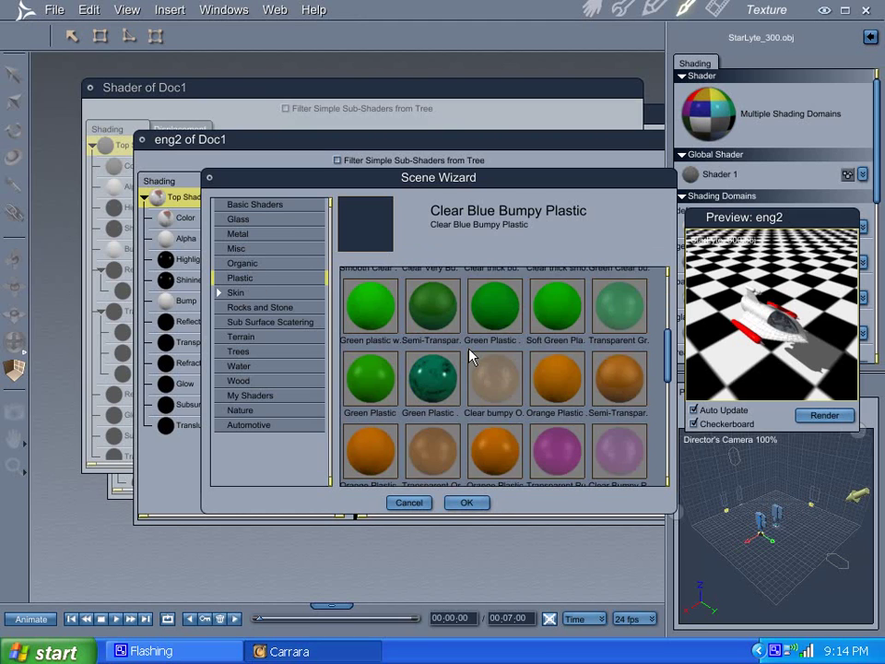
{"action": "left_click", "coordinate": [369, 433]}
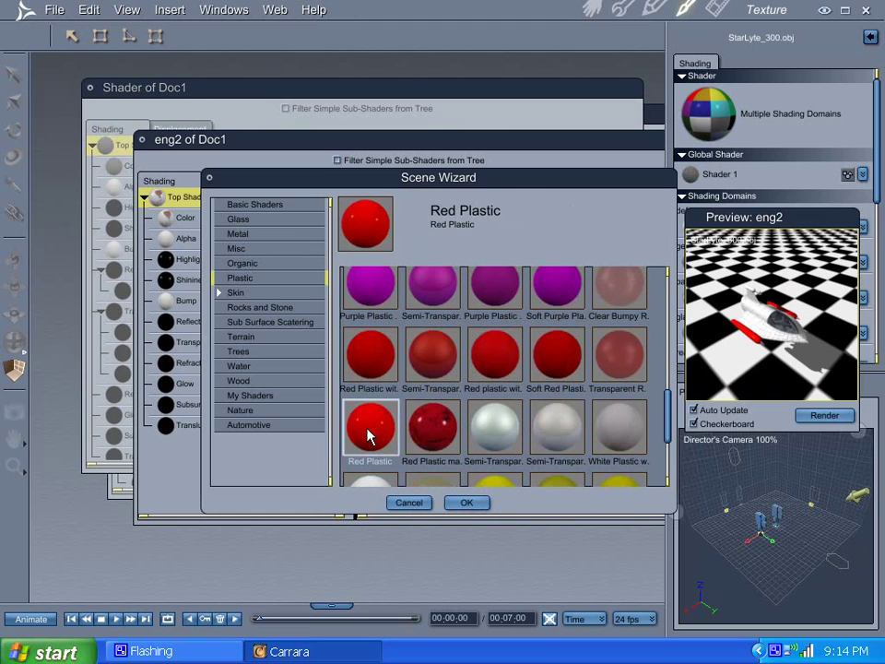
{"action": "left_click", "coordinate": [477, 504]}
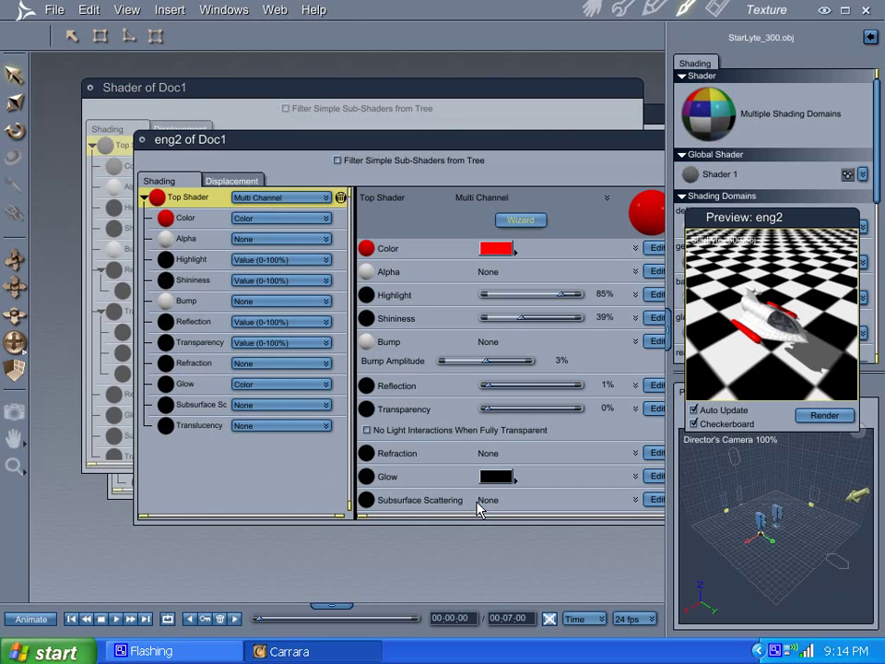
{"action": "left_click", "coordinate": [143, 140]}
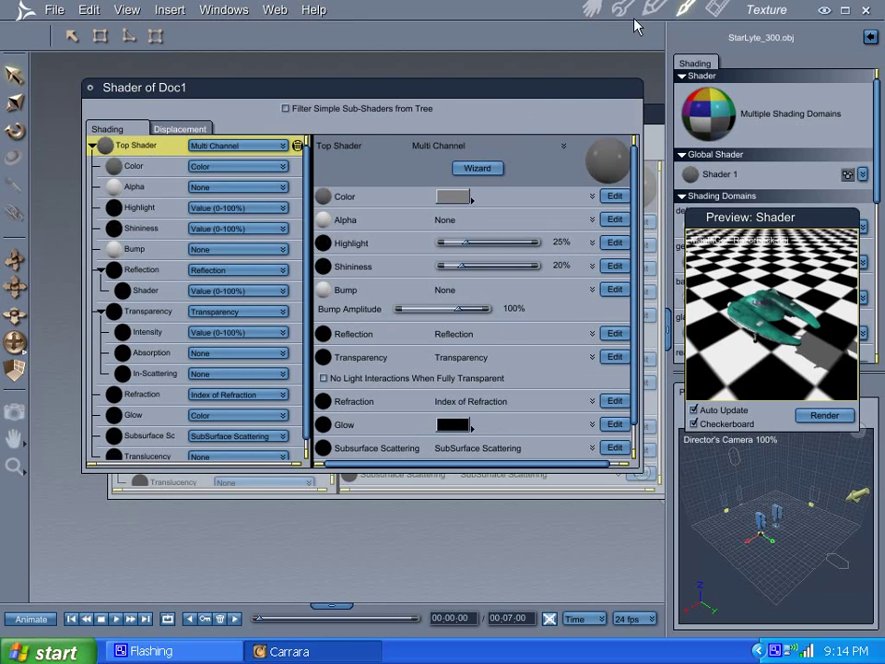
{"action": "left_click", "coordinate": [89, 88]}
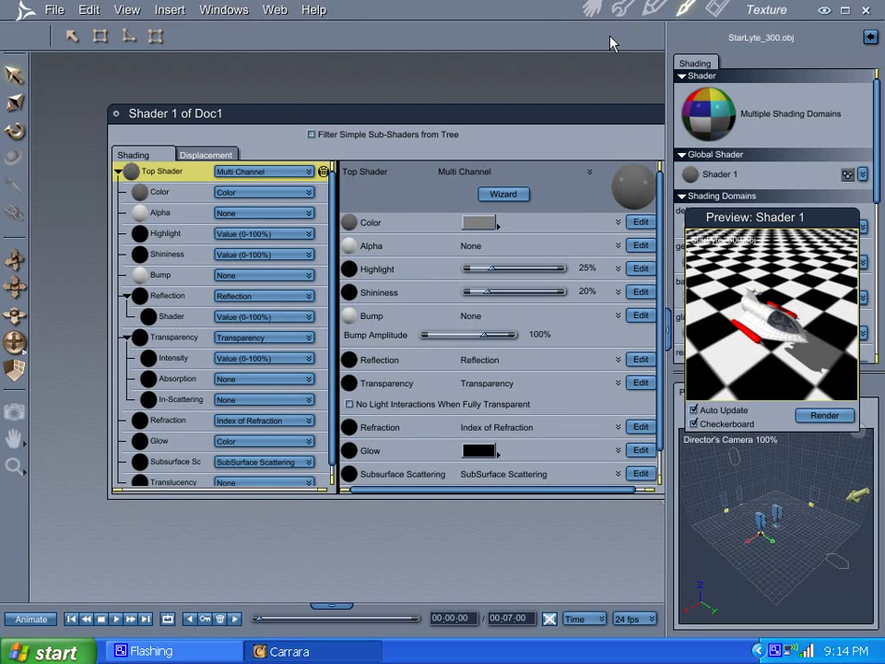
Set the rendering camera to P1 Cam and render the current frame of Doc1.
{"action": "left_click", "coordinate": [715, 9]}
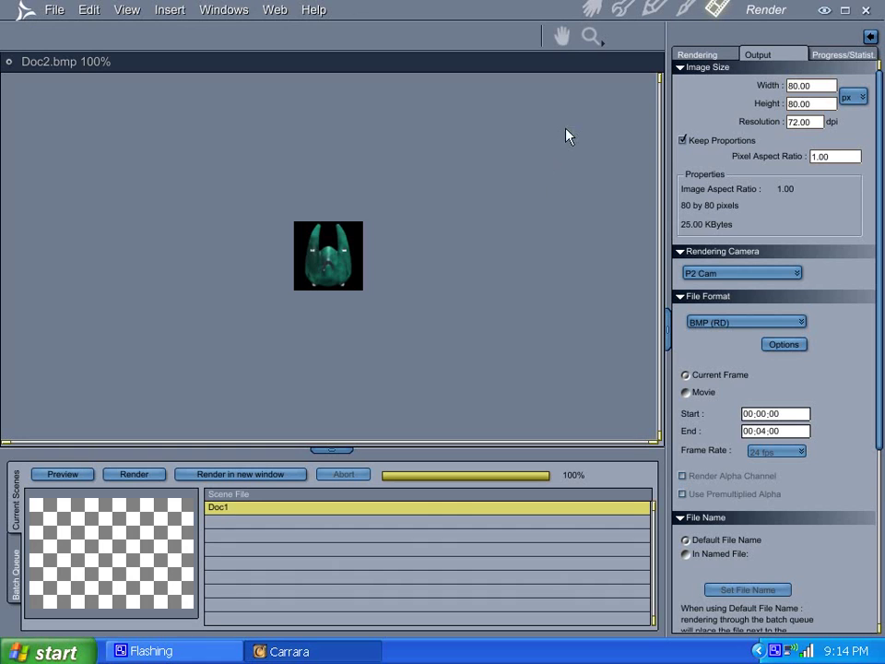
{"action": "left_click", "coordinate": [767, 275]}
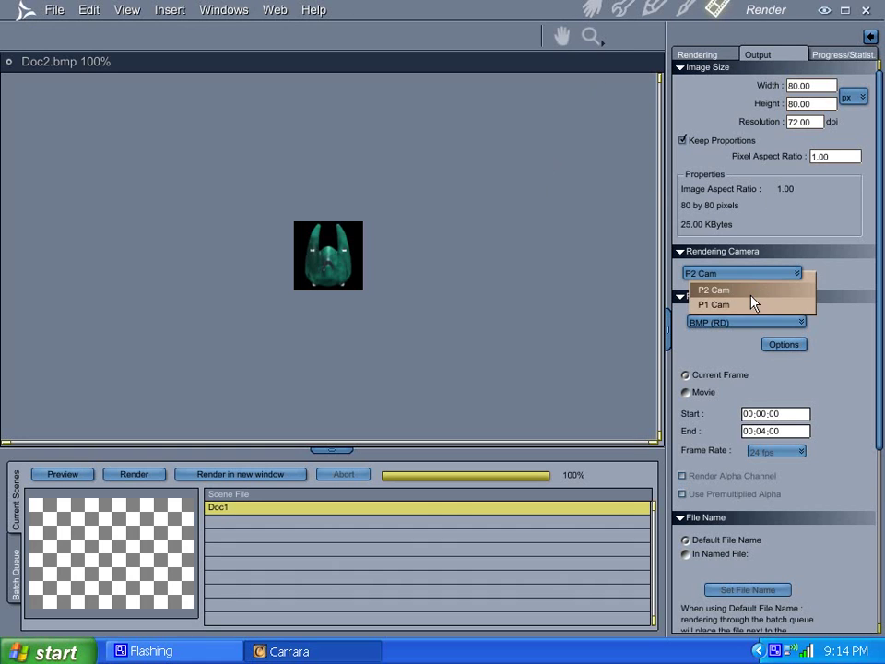
{"action": "left_click", "coordinate": [750, 306]}
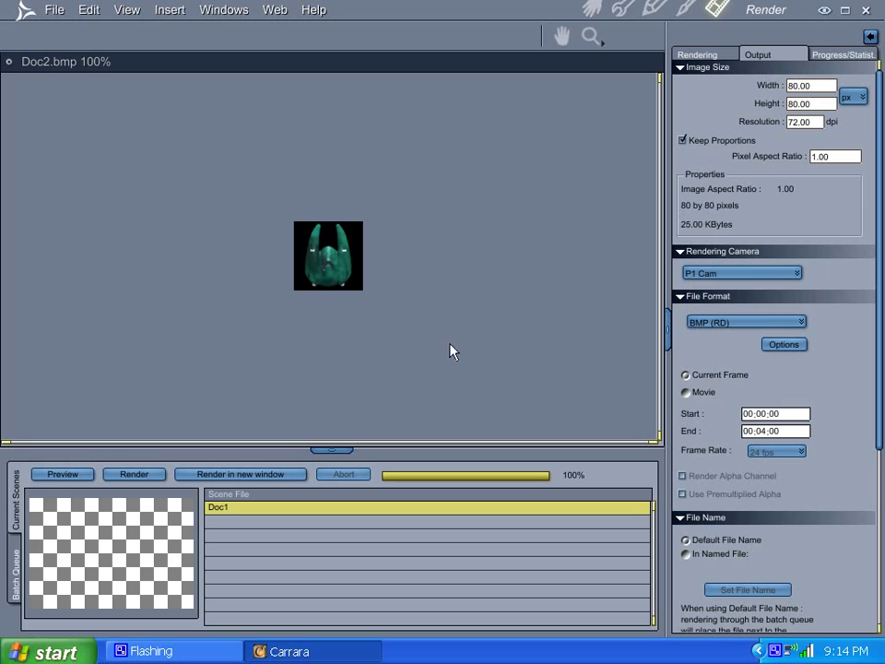
{"action": "left_click", "coordinate": [121, 474]}
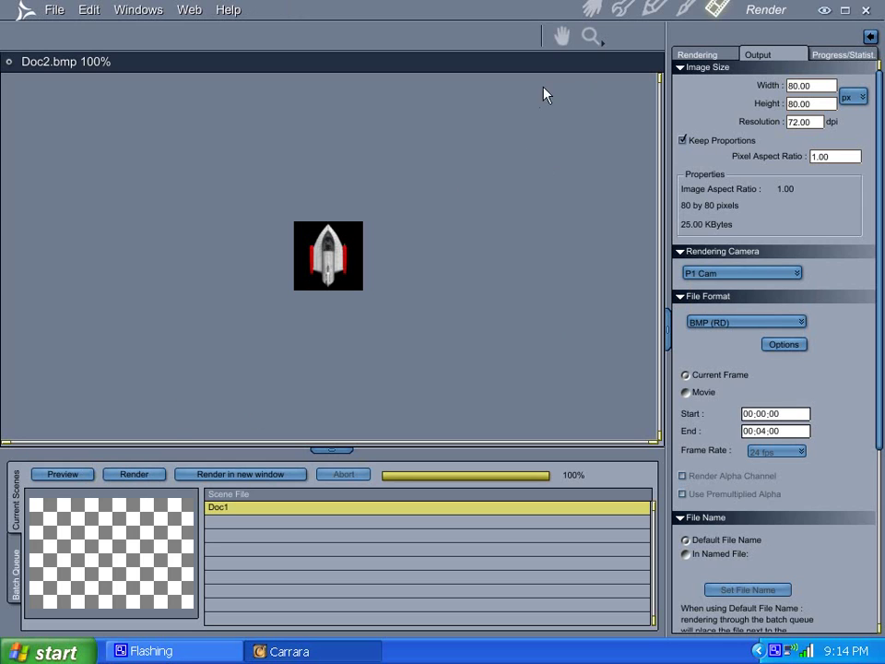
{"action": "left_click", "coordinate": [595, 9]}
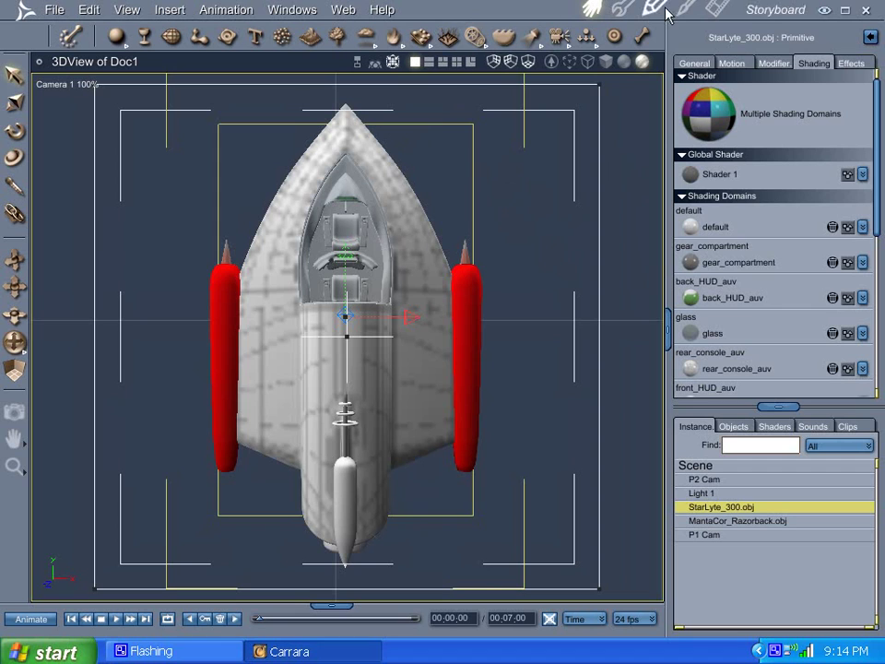
{"action": "left_click", "coordinate": [717, 9]}
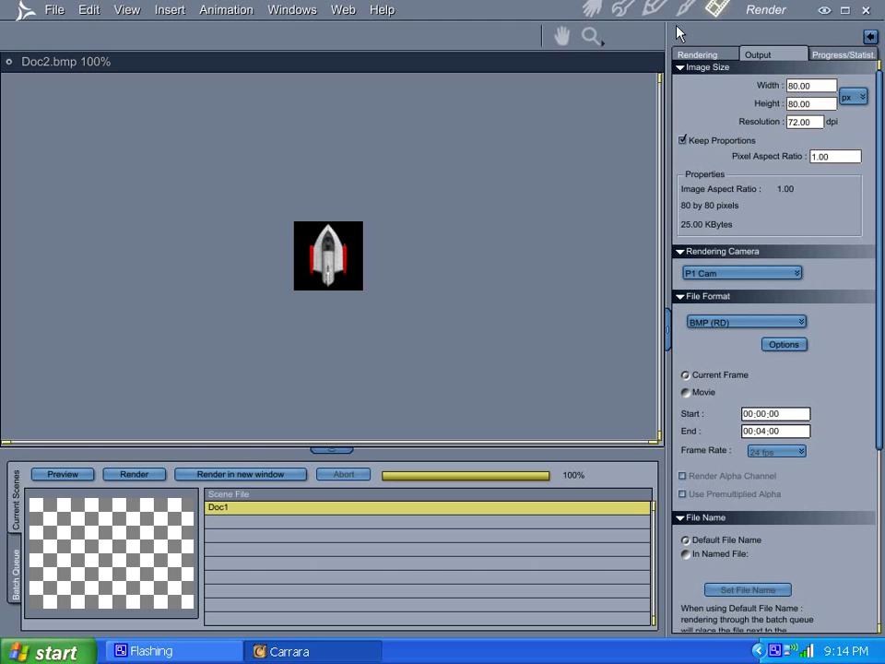
Apply the Yellow Plastic preset to the ship's eng1 shading domain and return to the assembled scene.
{"action": "left_click", "coordinate": [591, 9]}
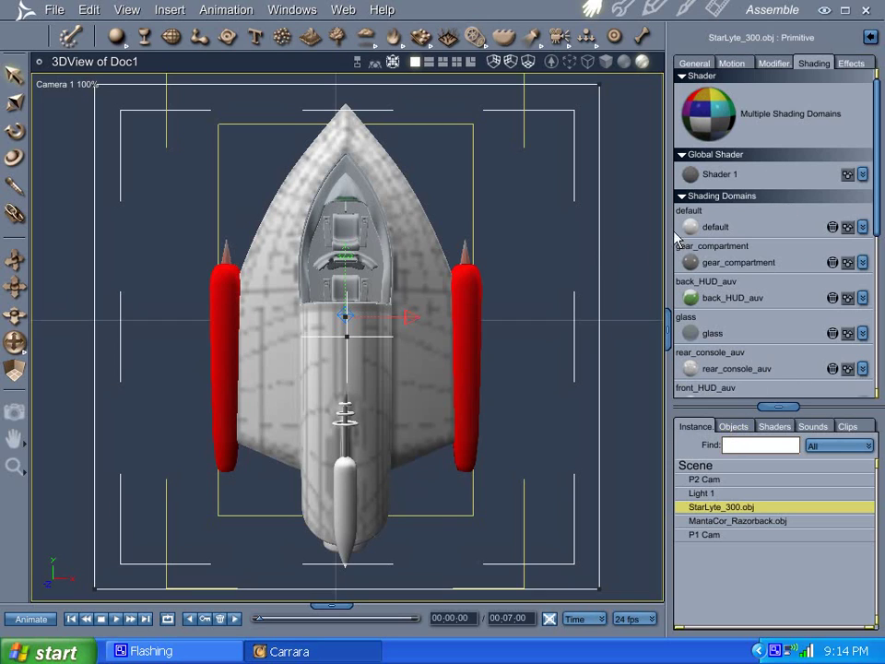
{"action": "scroll", "coordinate": [762, 237], "scroll_direction": "down", "scroll_amount": 3}
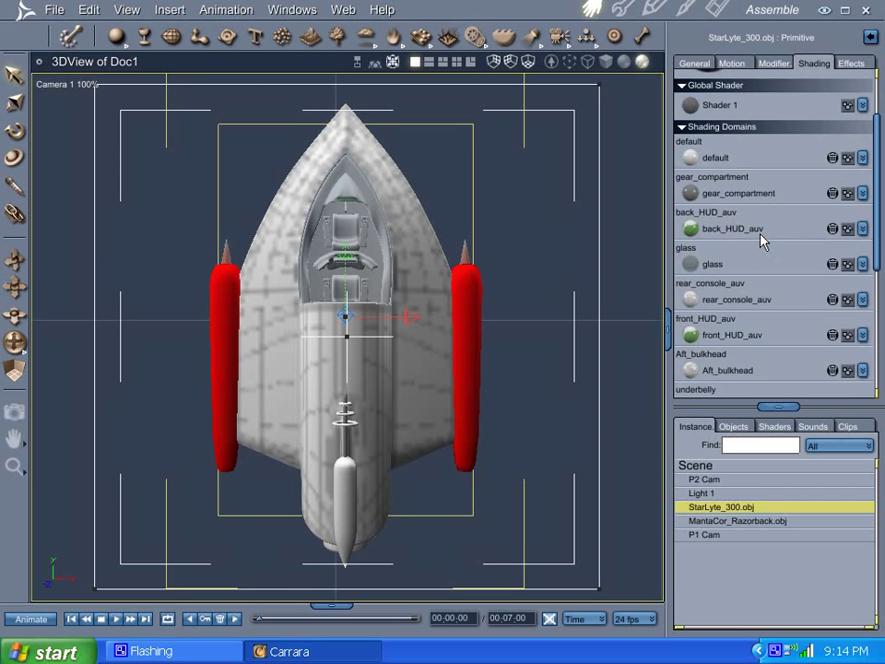
{"action": "scroll", "coordinate": [761, 238], "scroll_direction": "down", "scroll_amount": 4}
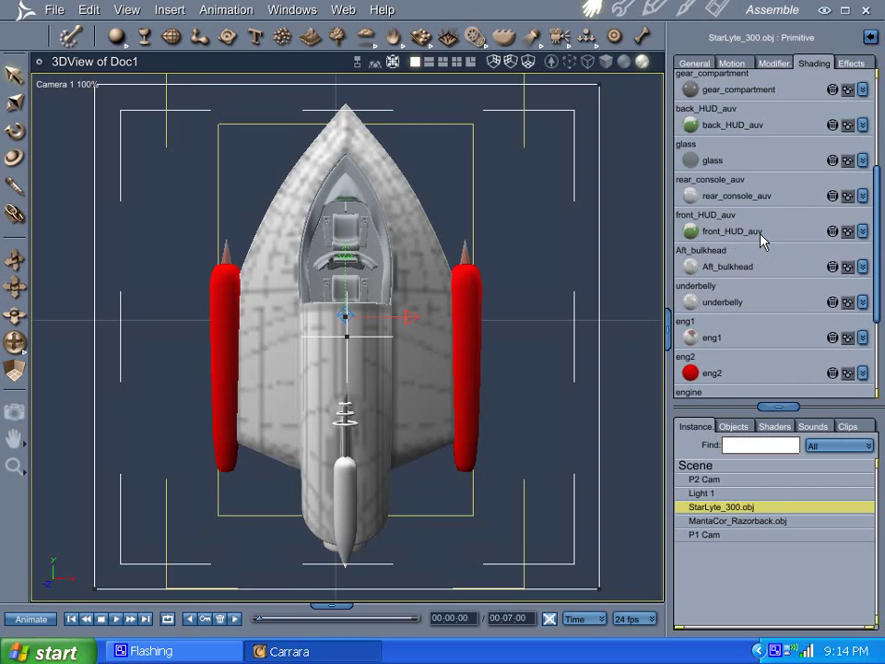
{"action": "scroll", "coordinate": [761, 238], "scroll_direction": "down", "scroll_amount": 1}
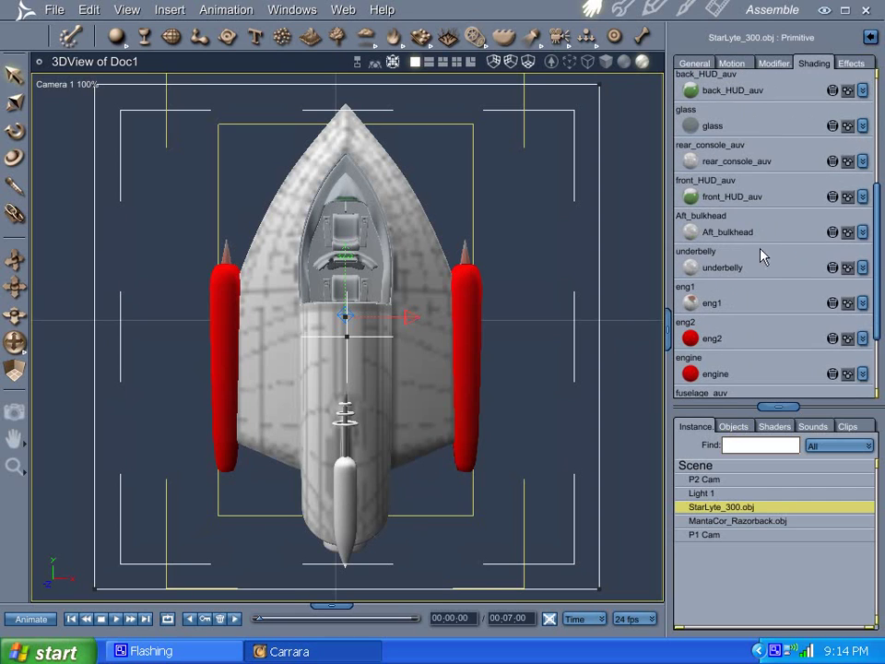
{"action": "double_click", "coordinate": [690, 300]}
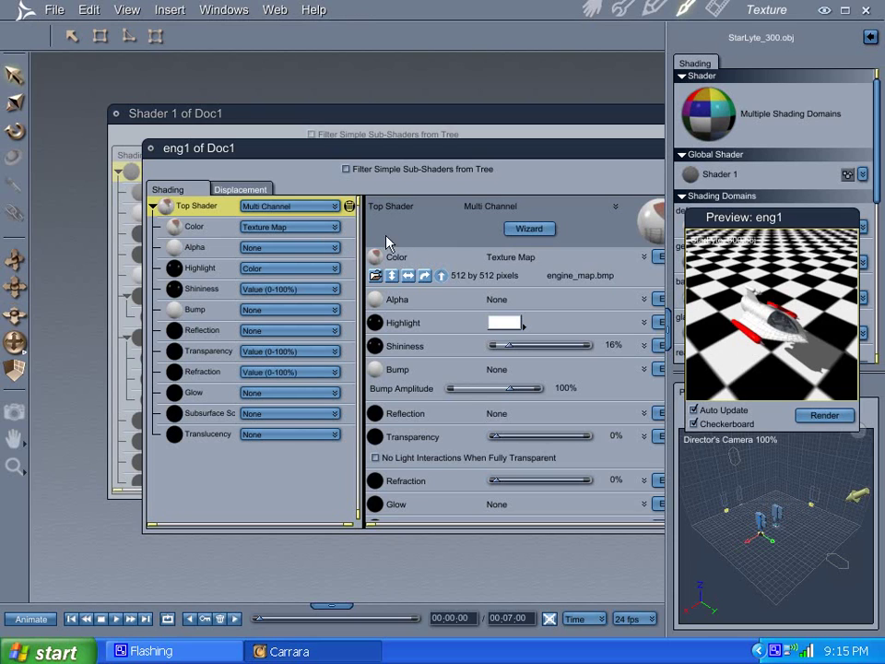
{"action": "left_click", "coordinate": [527, 228]}
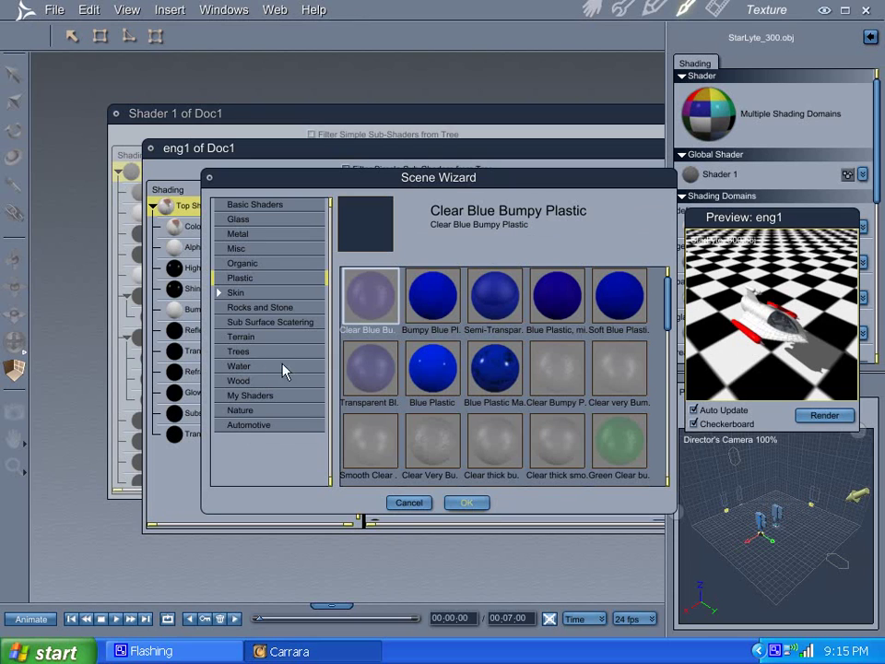
{"action": "scroll", "coordinate": [443, 331], "scroll_direction": "down", "scroll_amount": 10}
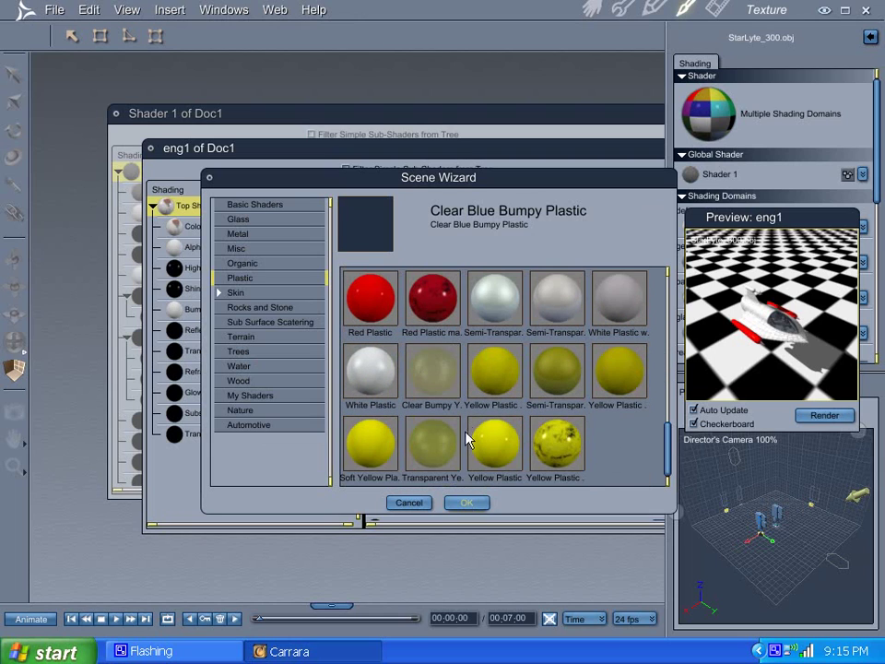
{"action": "left_click", "coordinate": [495, 445]}
{"action": "left_click", "coordinate": [466, 503]}
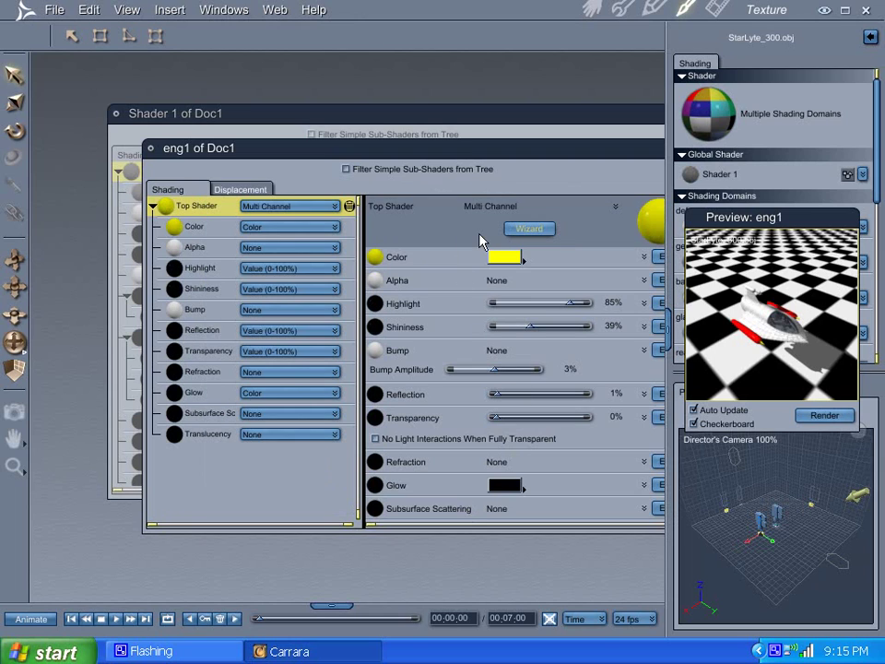
{"action": "left_click", "coordinate": [149, 148]}
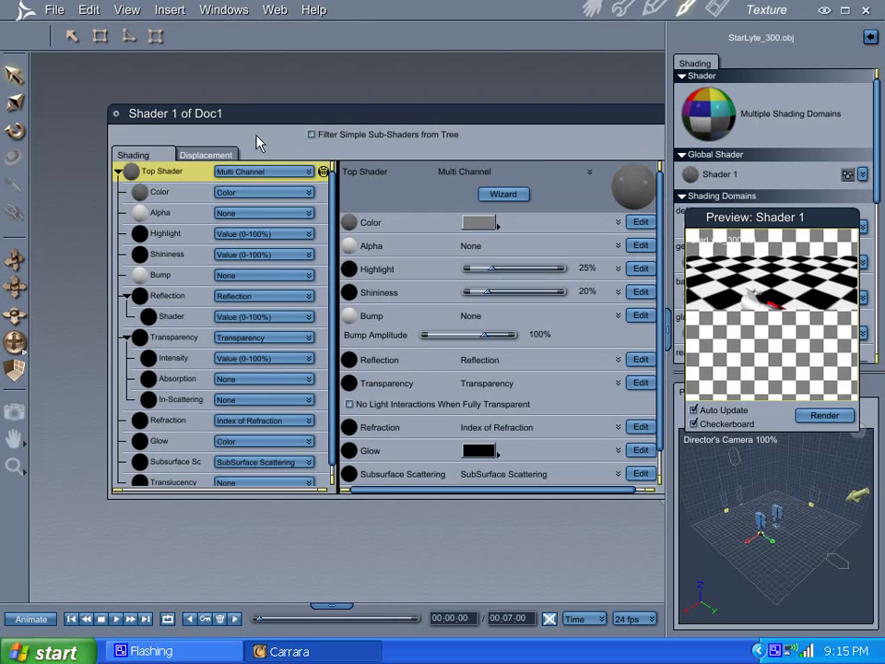
{"action": "left_click", "coordinate": [593, 10]}
Apply the Red Plastic preset from the Plastic shader category to the ship's fuselage_auv shading domain.
{"action": "scroll", "coordinate": [783, 300], "scroll_direction": "down", "scroll_amount": 6}
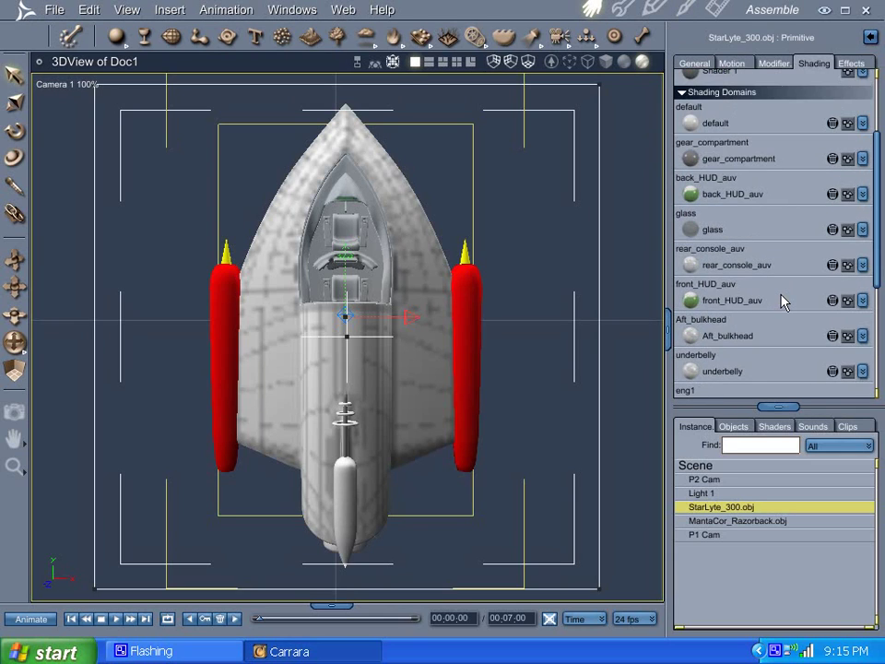
{"action": "scroll", "coordinate": [783, 301], "scroll_direction": "down", "scroll_amount": 3}
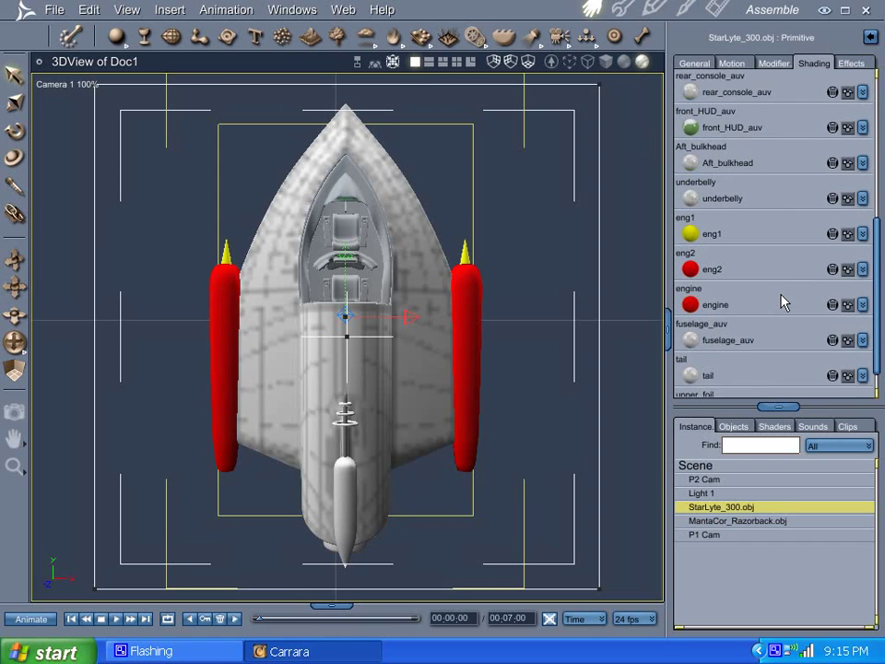
{"action": "double_click", "coordinate": [691, 314]}
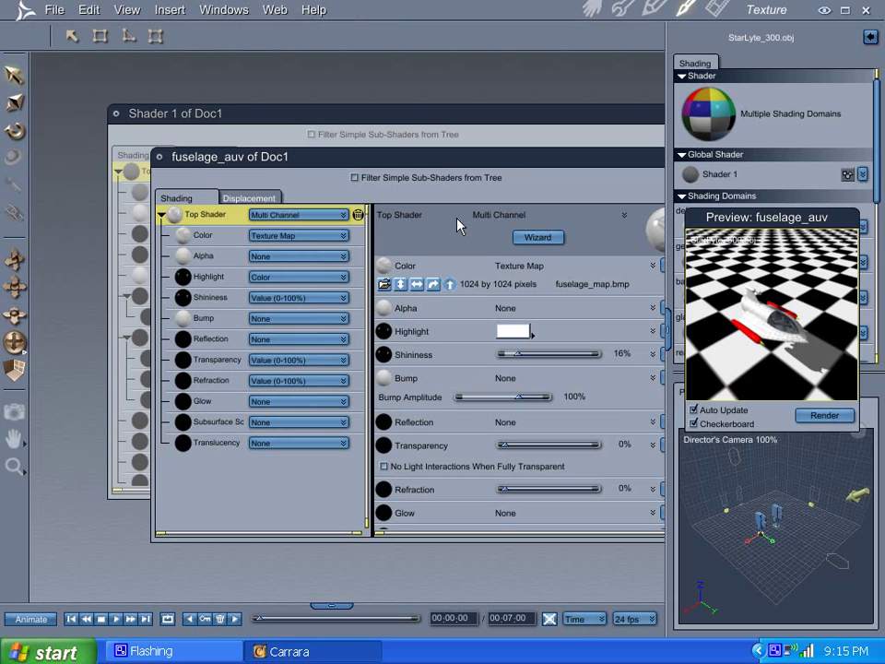
{"action": "left_click", "coordinate": [537, 237]}
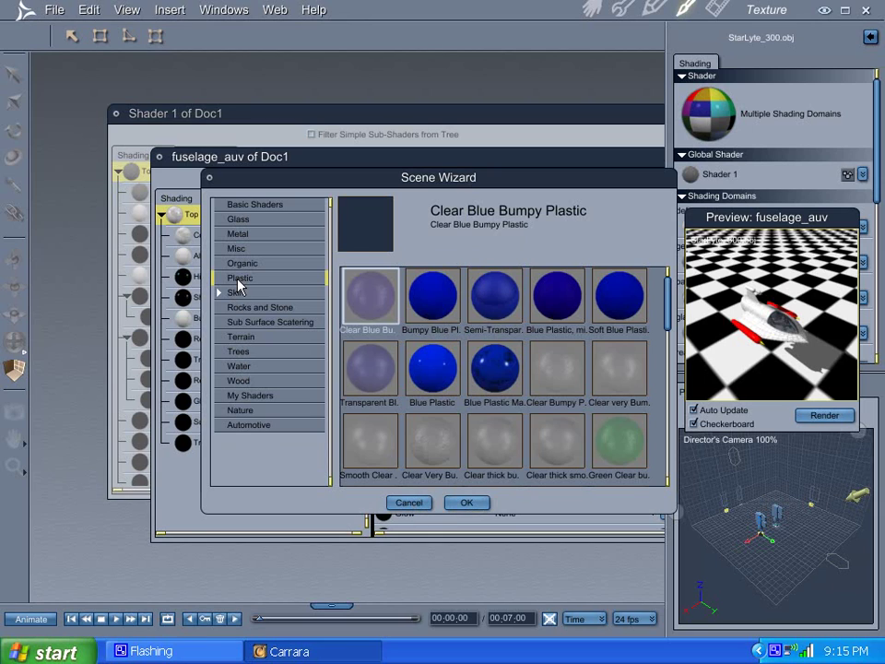
{"action": "scroll", "coordinate": [433, 388], "scroll_direction": "down", "scroll_amount": 10}
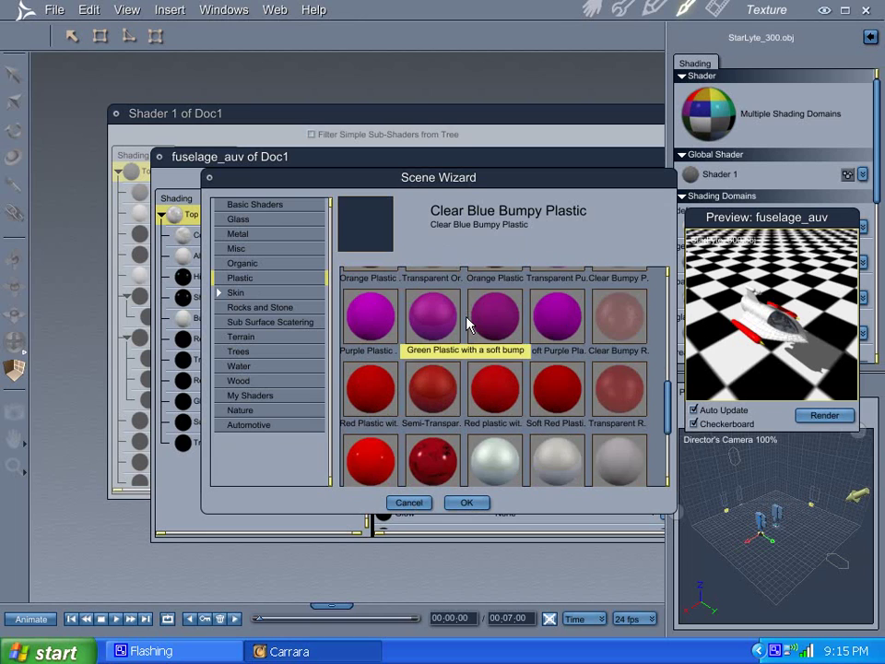
{"action": "scroll", "coordinate": [406, 398], "scroll_direction": "down", "scroll_amount": 1}
{"action": "left_click", "coordinate": [371, 426]}
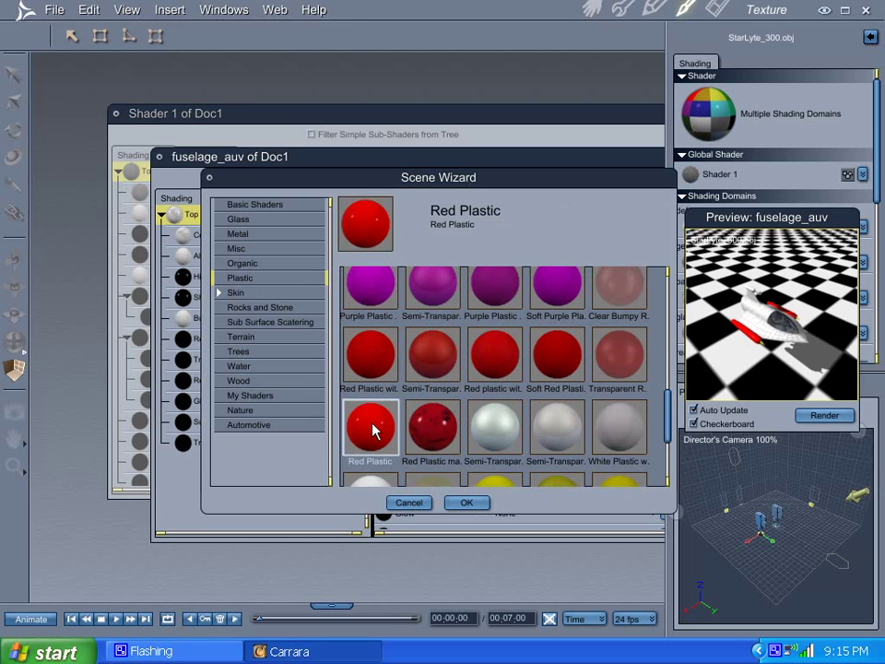
{"action": "left_click", "coordinate": [476, 505]}
Change the fuselage_auv colour channel to a Texture Map using flames1.jpg from the StarLyte_300 folder, opened as JPEG (RD), and return to the assembled scene.
{"action": "left_click", "coordinate": [233, 238]}
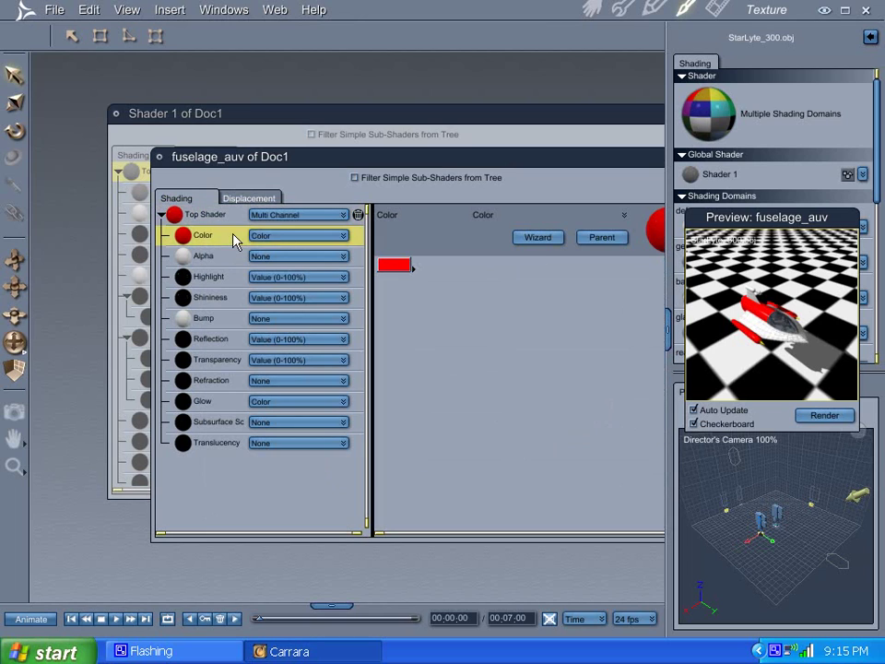
{"action": "left_click", "coordinate": [297, 236]}
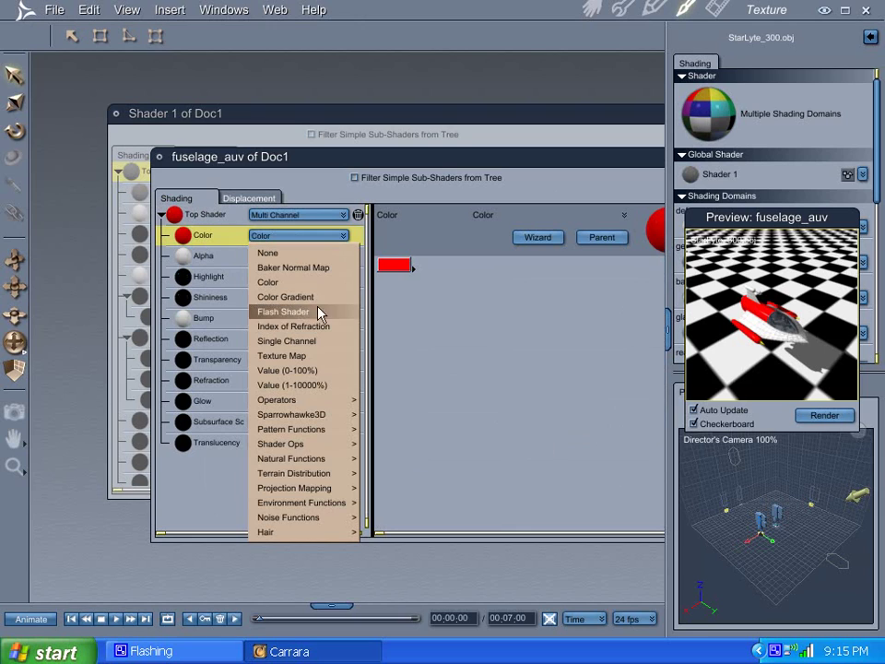
{"action": "left_click", "coordinate": [306, 356]}
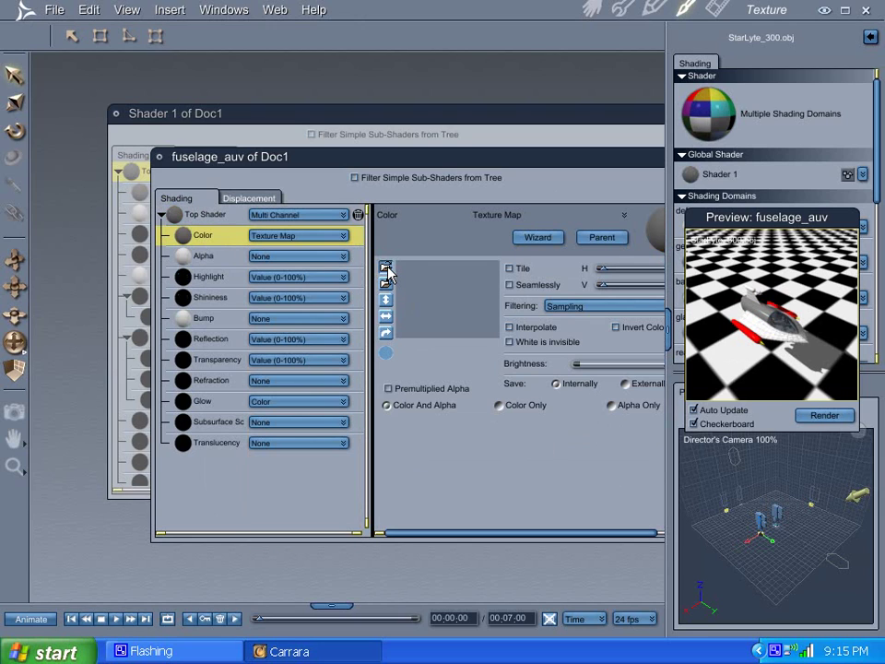
{"action": "left_click", "coordinate": [386, 266]}
{"action": "left_click", "coordinate": [556, 220]}
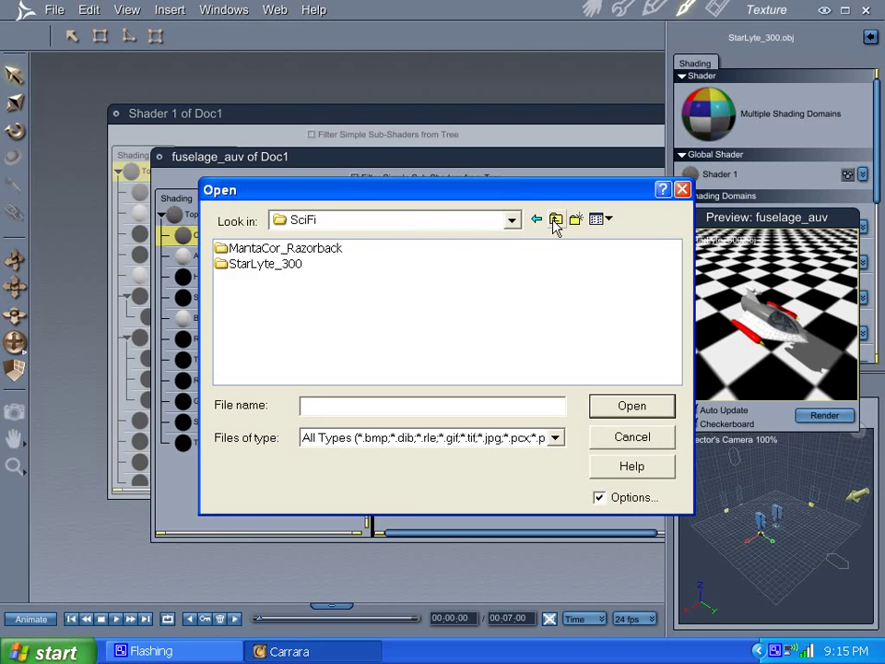
{"action": "left_click", "coordinate": [224, 267]}
{"action": "double_click", "coordinate": [224, 267]}
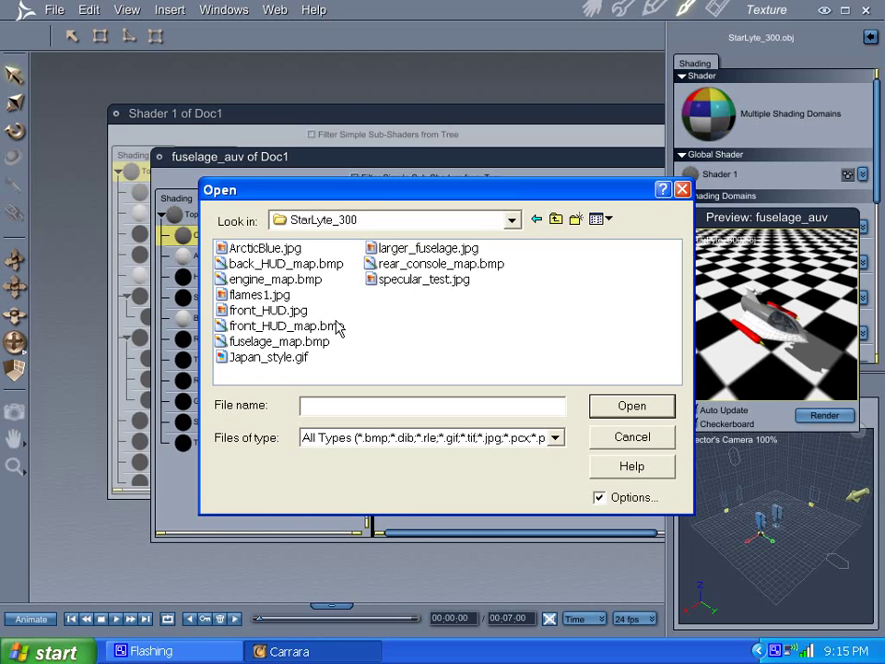
{"action": "left_click", "coordinate": [241, 295]}
{"action": "left_click", "coordinate": [600, 408]}
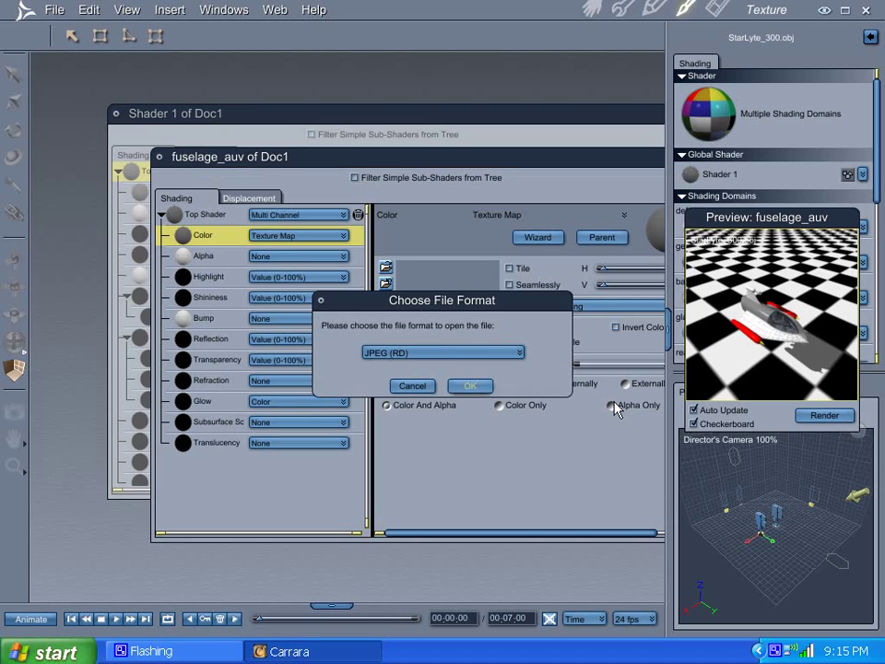
{"action": "left_click", "coordinate": [465, 388]}
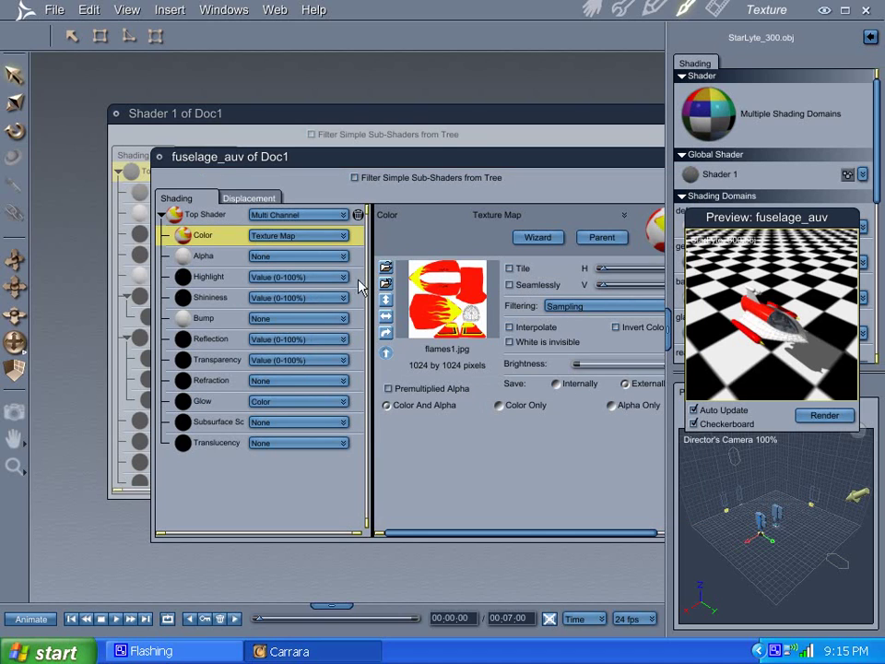
{"action": "left_click", "coordinate": [159, 157]}
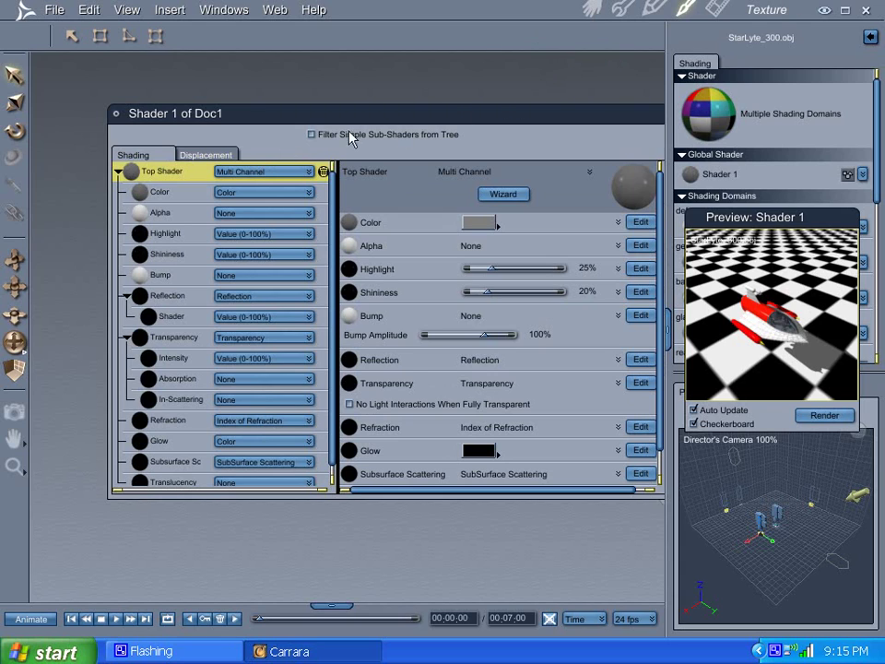
{"action": "left_click", "coordinate": [592, 9]}
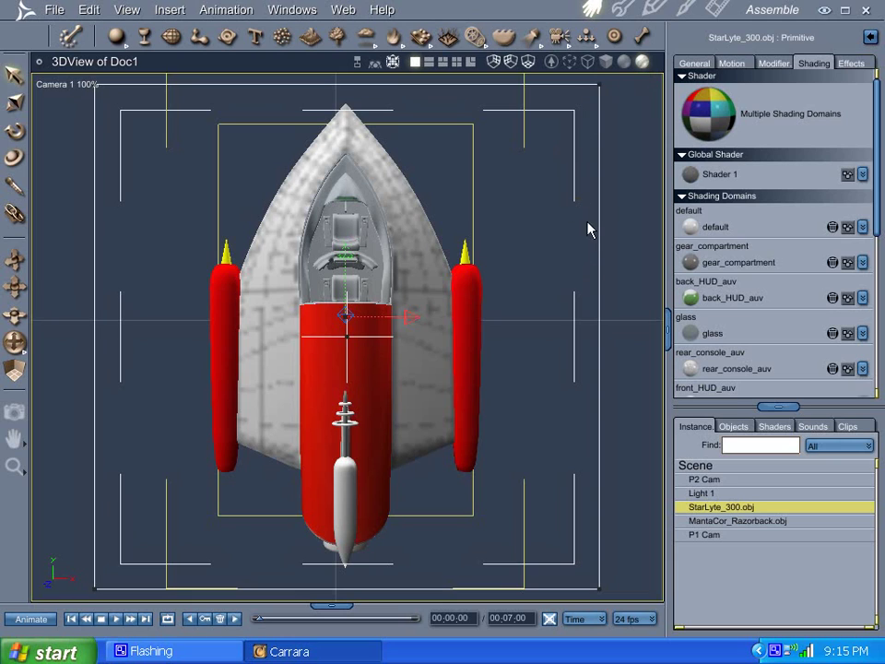
{"action": "scroll", "coordinate": [799, 315], "scroll_direction": "down", "scroll_amount": 6}
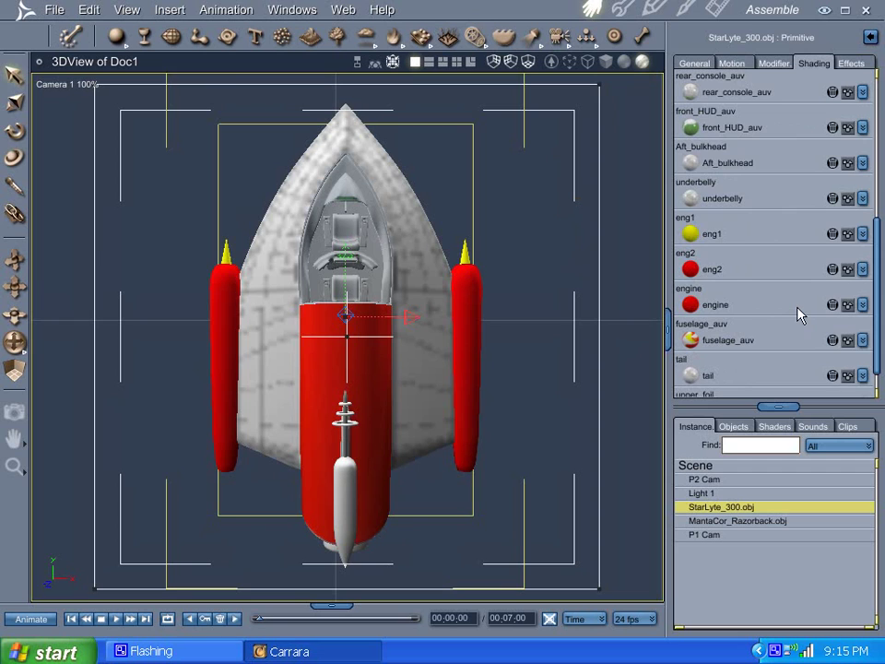
{"action": "scroll", "coordinate": [798, 315], "scroll_direction": "down", "scroll_amount": 1}
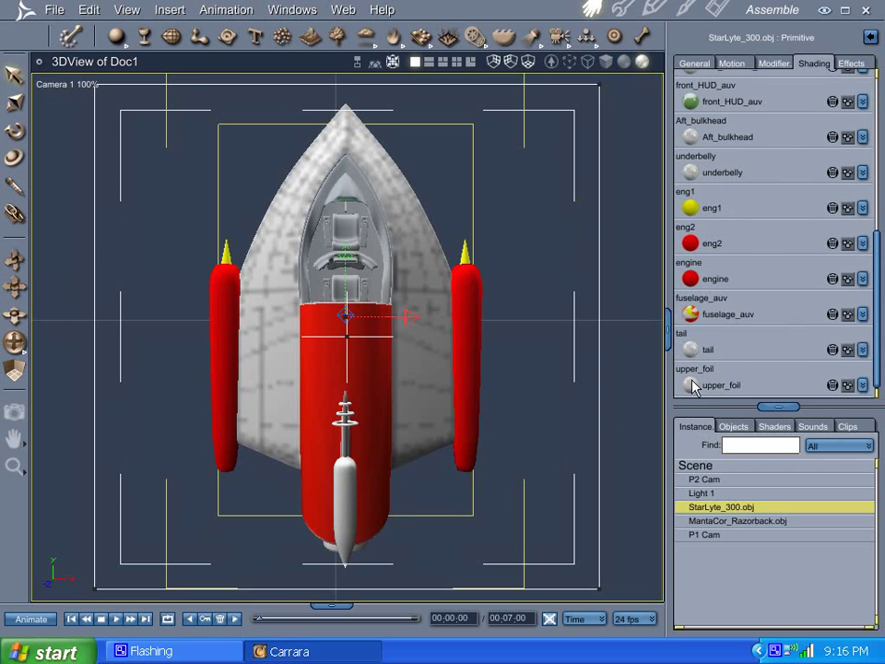
{"action": "double_click", "coordinate": [722, 386]}
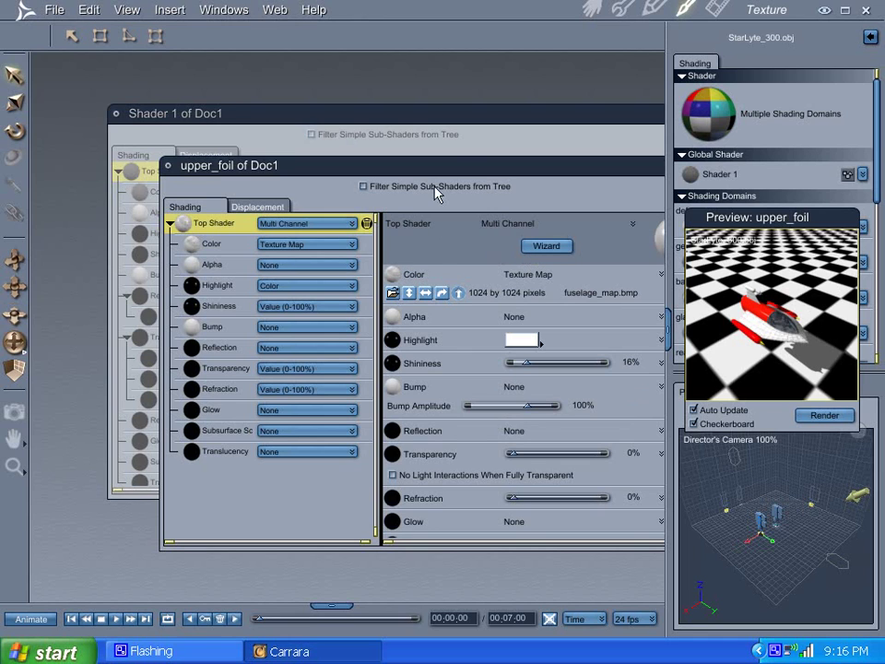
{"action": "left_click_drag", "start_coordinate": [447, 168], "coordinate": [372, 173]}
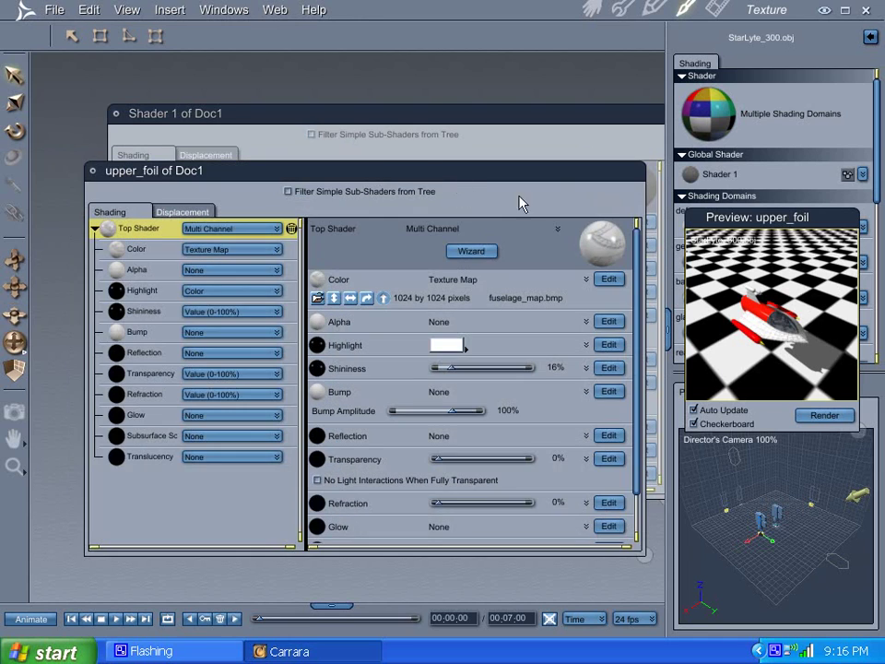
{"action": "left_click", "coordinate": [93, 171]}
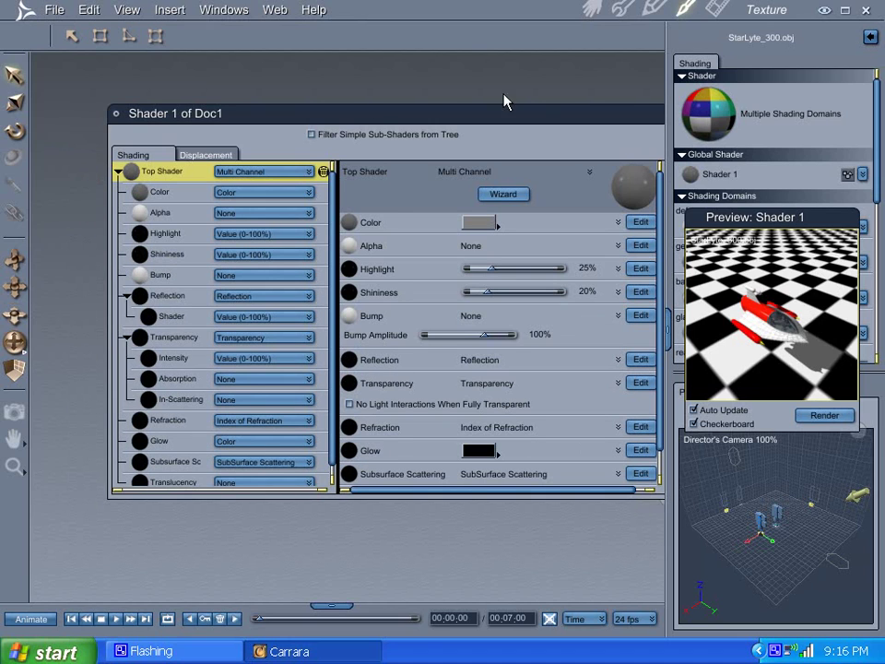
{"action": "left_click", "coordinate": [591, 9]}
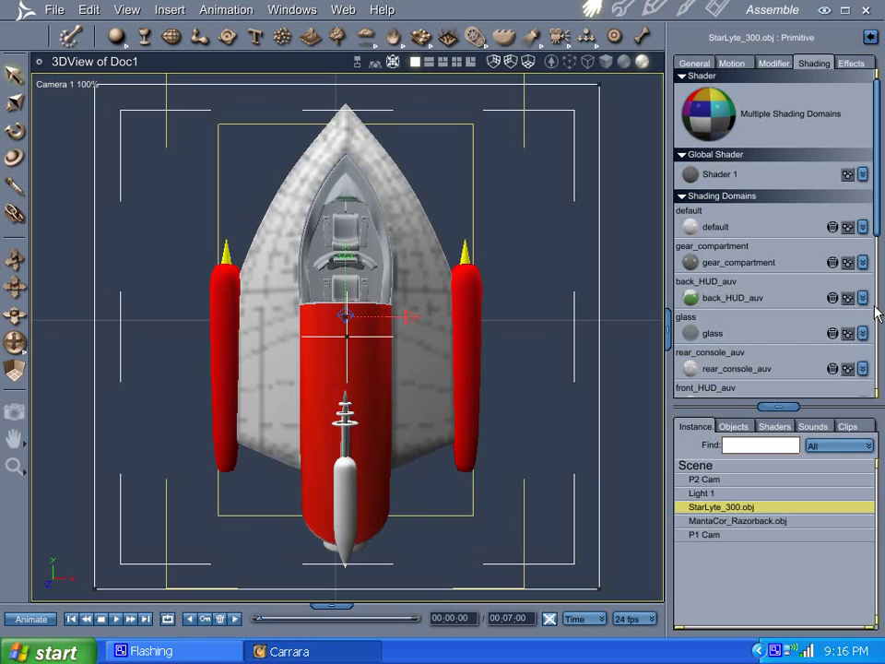
Assign the existing fuselage_auv shader to the StarLyte_300 upper_foil shading domain.
{"action": "scroll", "coordinate": [770, 287], "scroll_direction": "down", "scroll_amount": 6}
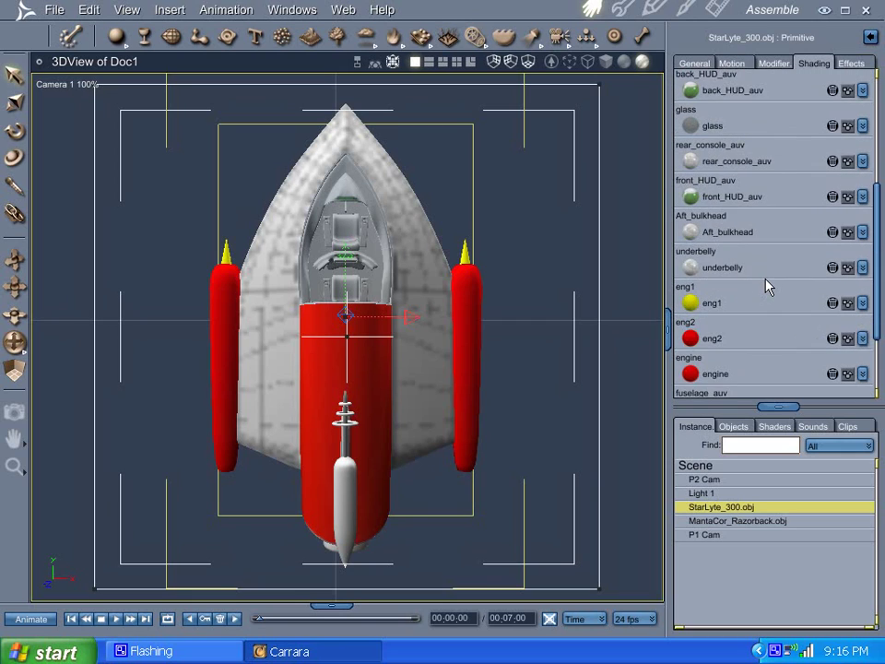
{"action": "scroll", "coordinate": [770, 288], "scroll_direction": "down", "scroll_amount": 1}
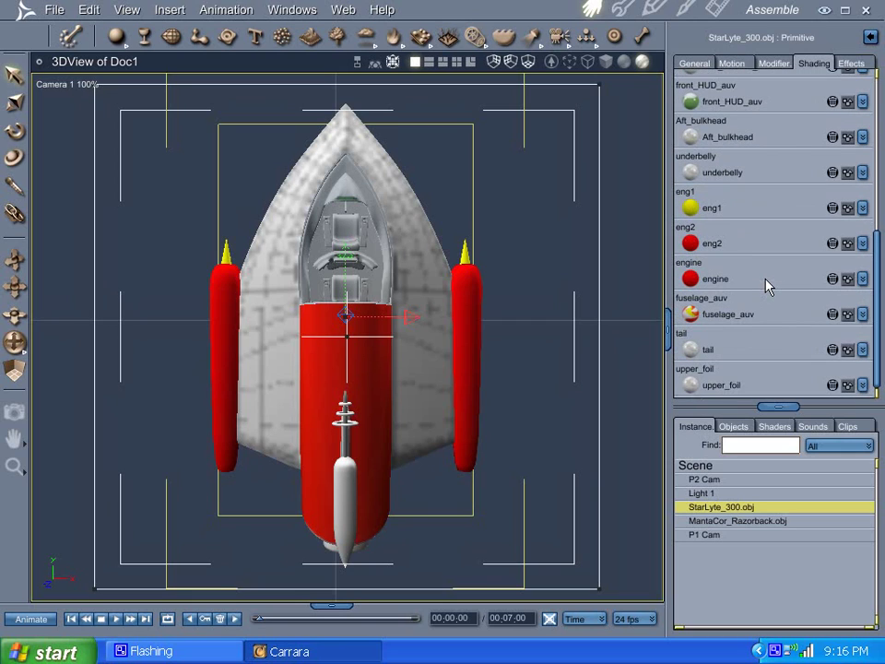
{"action": "left_click", "coordinate": [862, 385]}
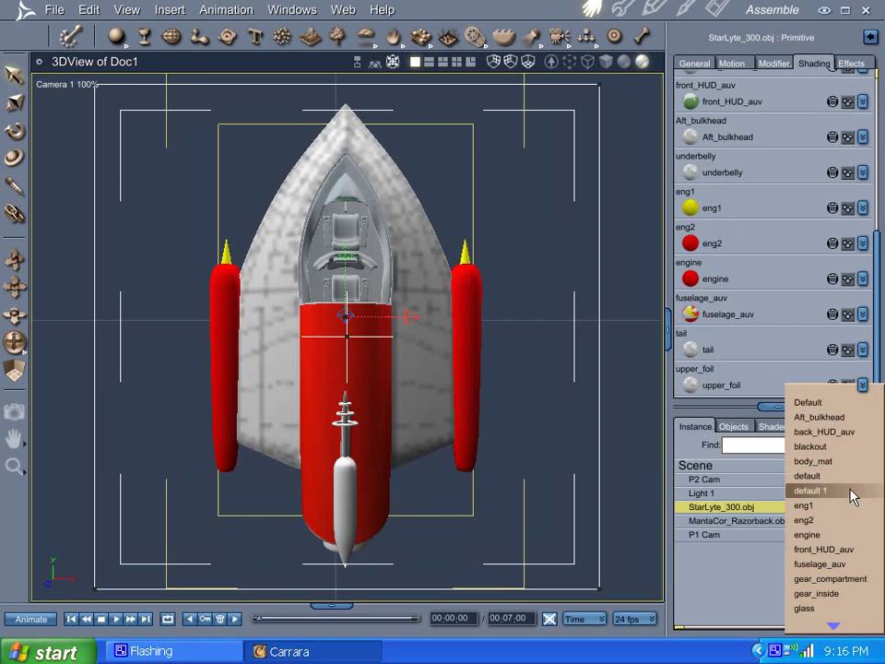
{"action": "left_click", "coordinate": [853, 564]}
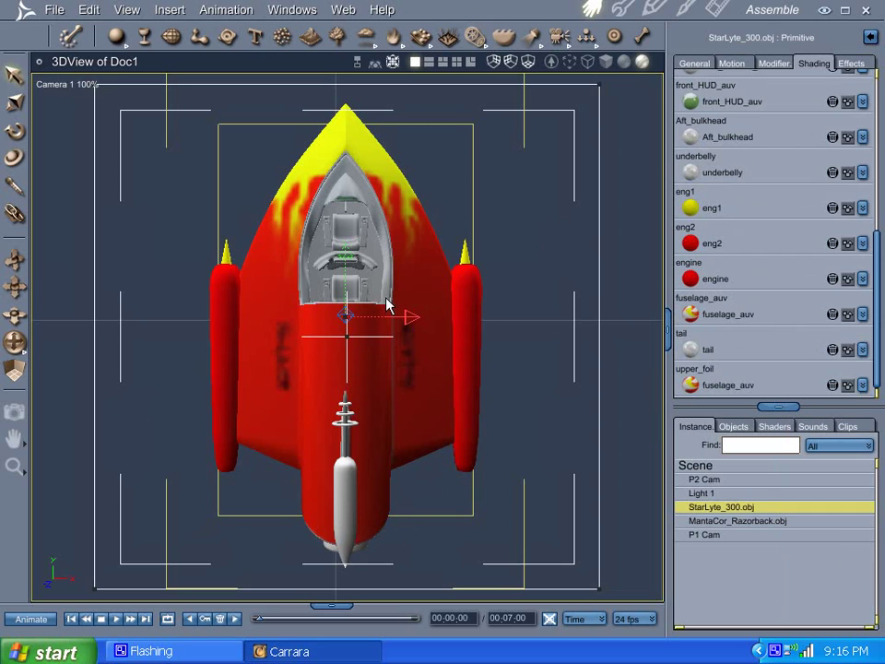
Render the current frame of Doc1 from P1 Cam, and render it again with P2 Cam as the rendering camera.
{"action": "left_click", "coordinate": [712, 9]}
{"action": "left_click", "coordinate": [142, 474]}
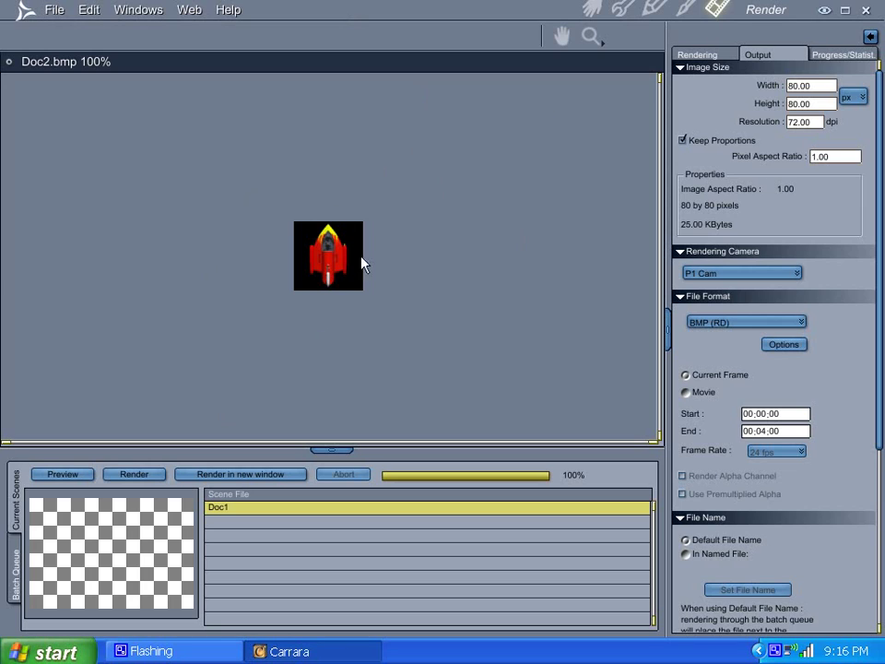
{"action": "left_click", "coordinate": [789, 273]}
{"action": "left_click", "coordinate": [748, 295]}
{"action": "left_click", "coordinate": [134, 477]}
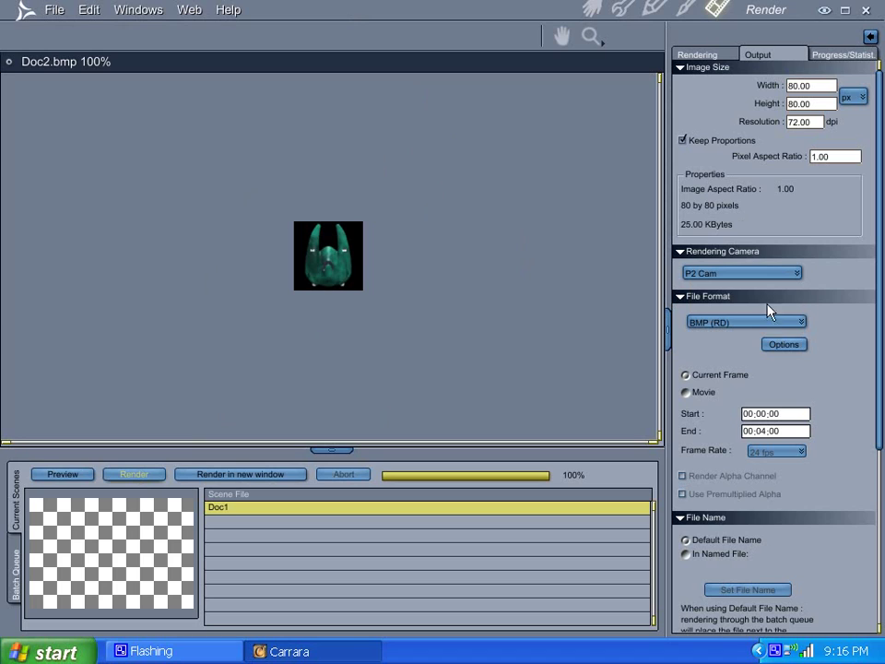
{"action": "left_click_drag", "start_coordinate": [882, 321], "coordinate": [882, 366]}
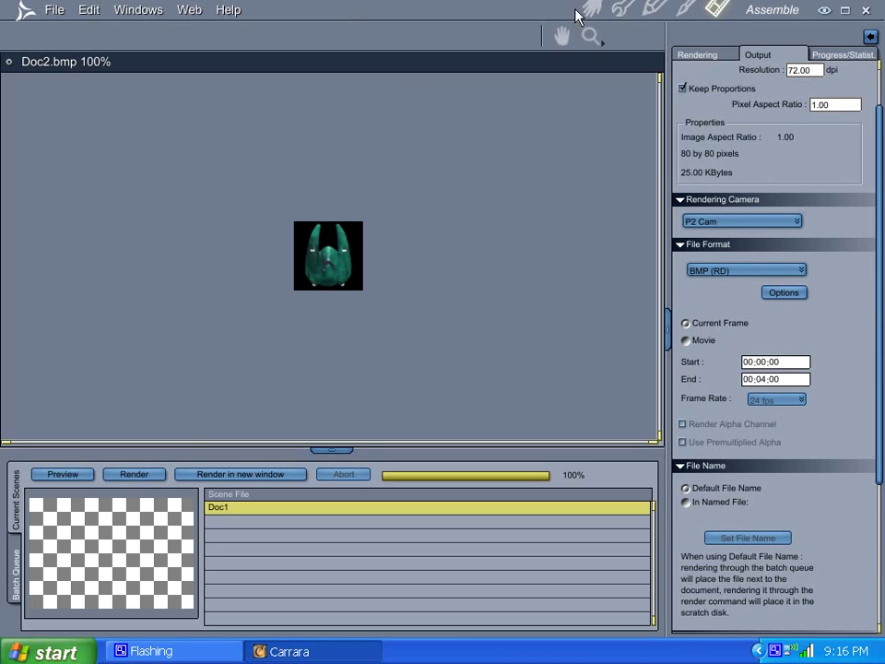
{"action": "left_click", "coordinate": [771, 275]}
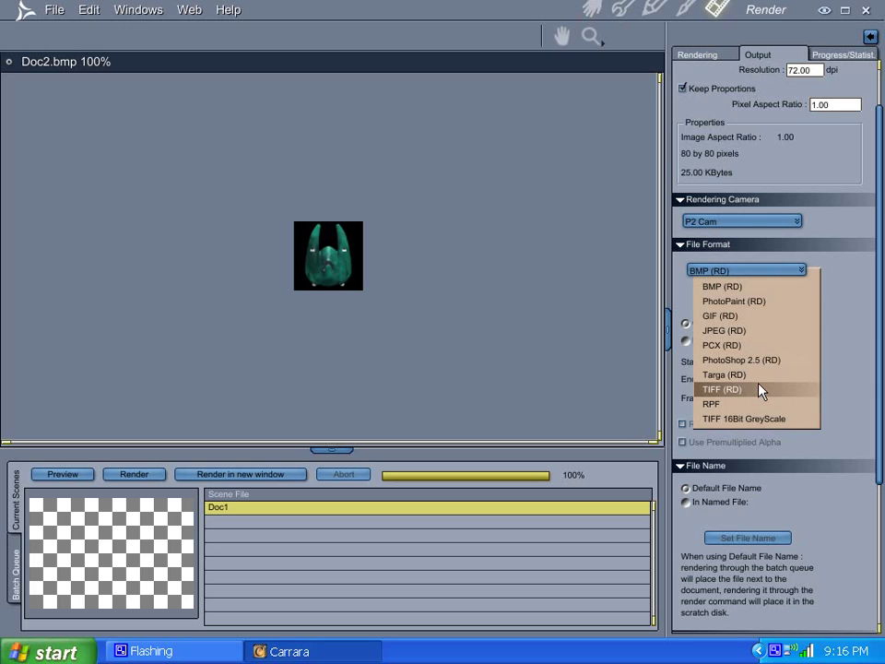
{"action": "left_click", "coordinate": [680, 259]}
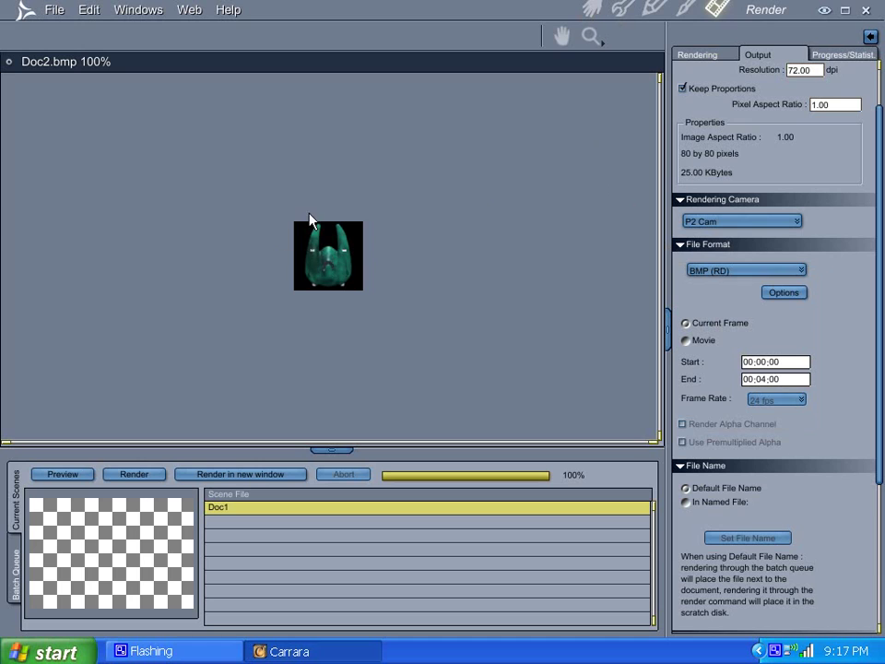
Return to the assembled scene and frame the StarLyte_300 ship up close through the Director's Camera.
{"action": "left_click", "coordinate": [590, 9]}
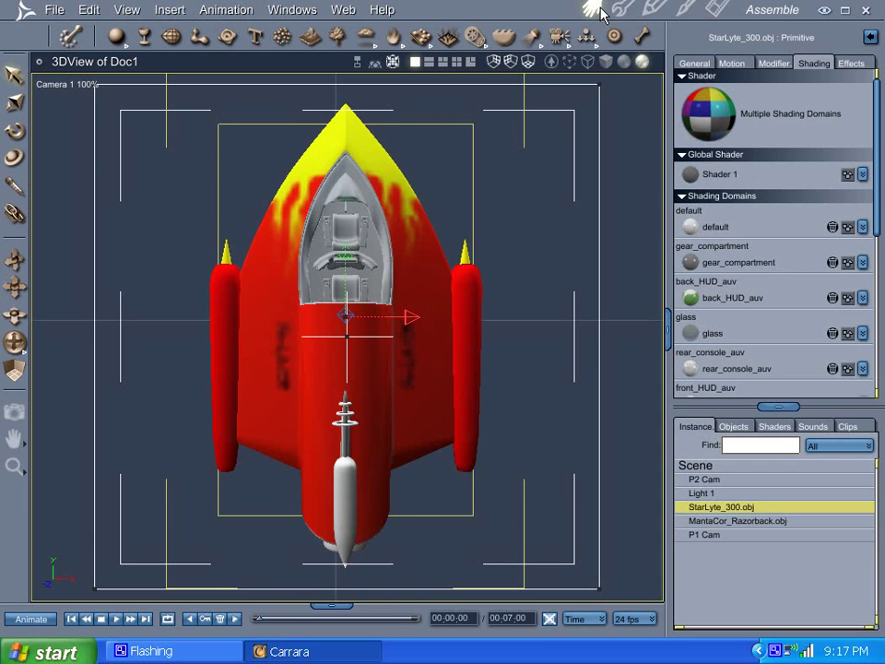
{"action": "left_click", "coordinate": [58, 86]}
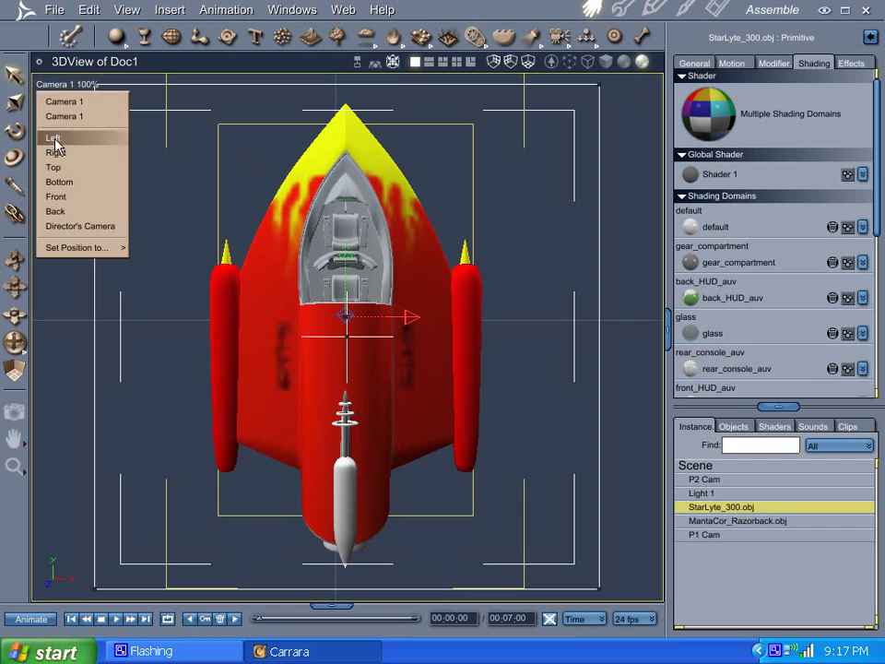
{"action": "left_click", "coordinate": [57, 226]}
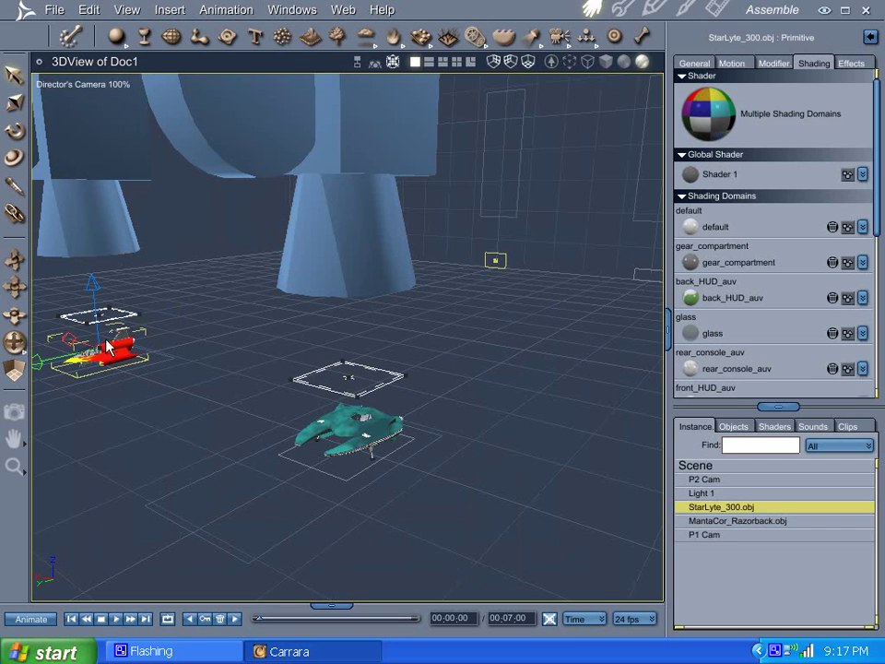
{"action": "key", "text": "0"}
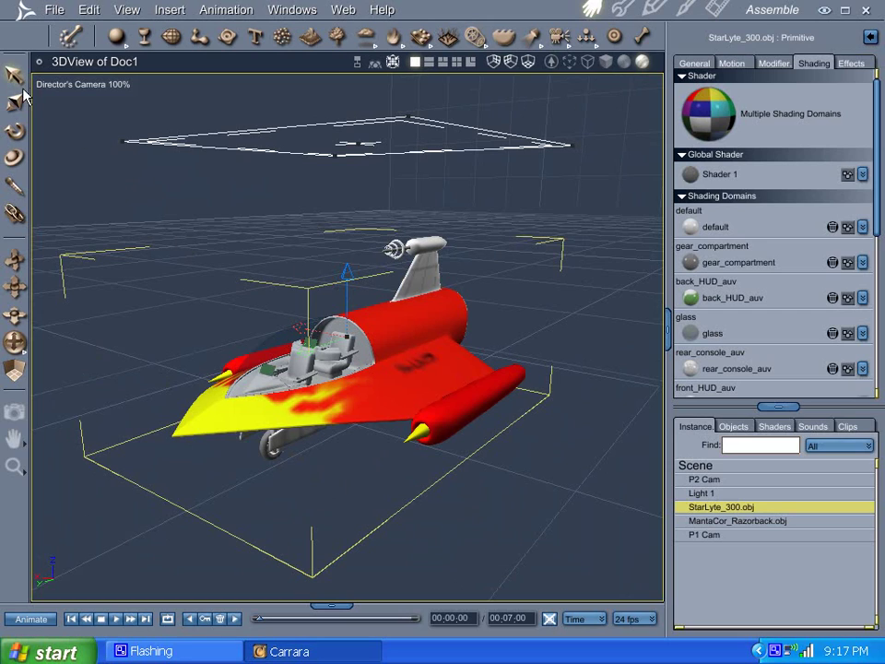
Lower the distant light Light 1 in the scene and rotate it so it points at a shallower angle.
{"action": "left_click", "coordinate": [85, 85]}
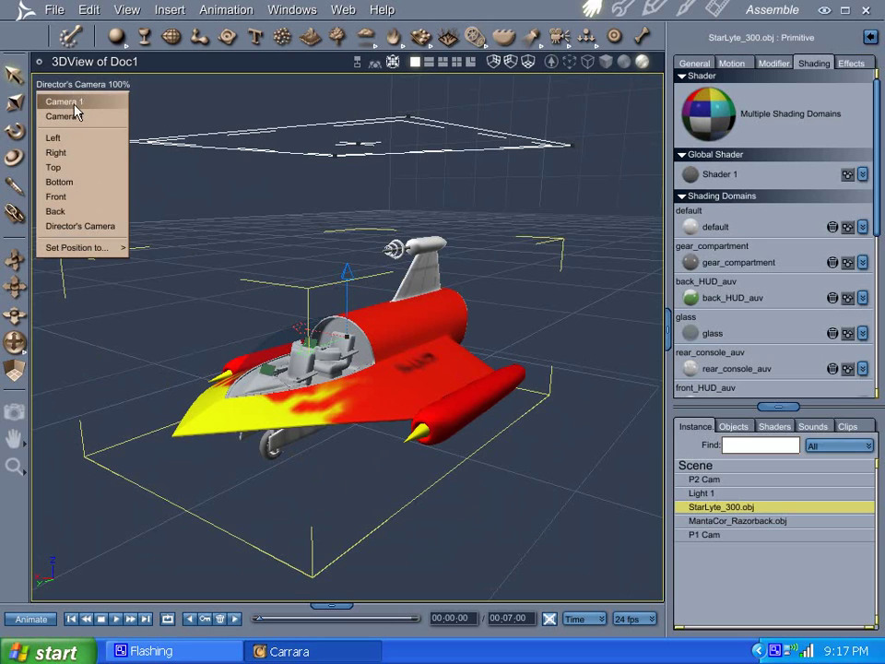
{"action": "left_click", "coordinate": [13, 321]}
{"action": "left_click_drag", "start_coordinate": [97, 301], "coordinate": [282, 417]}
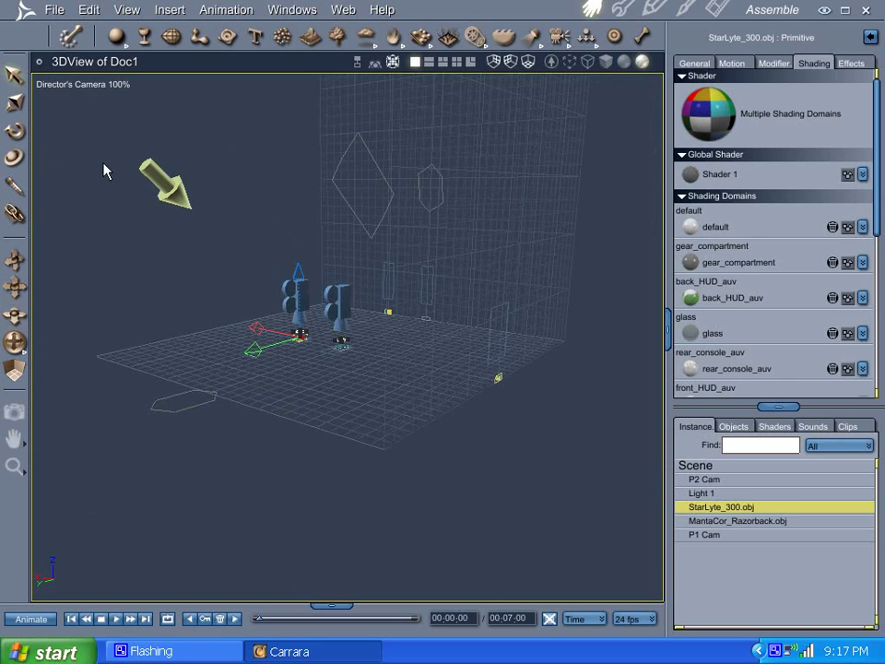
{"action": "left_click", "coordinate": [150, 164]}
{"action": "left_click_drag", "start_coordinate": [168, 126], "coordinate": [167, 195]}
{"action": "left_click", "coordinate": [13, 101]}
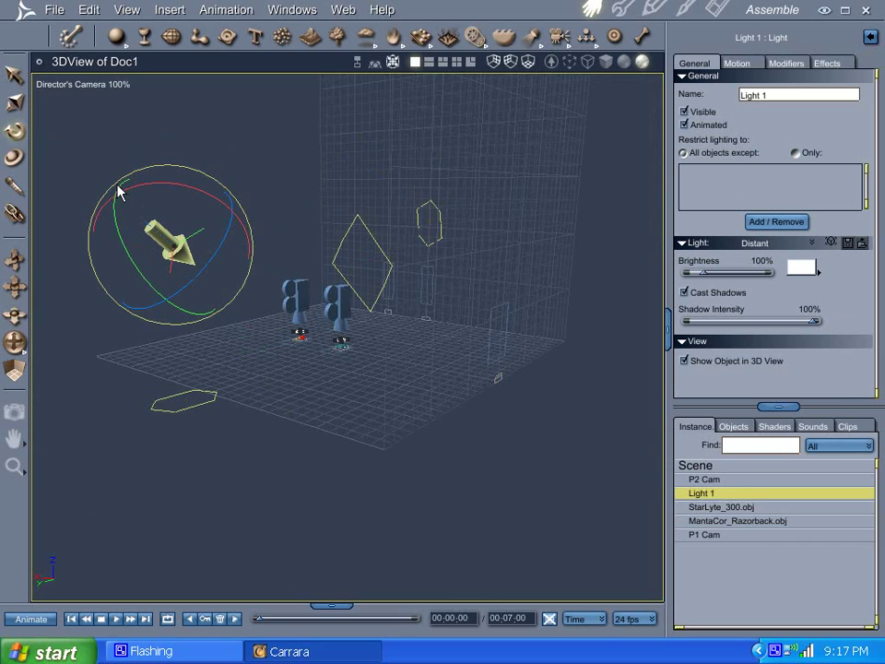
{"action": "left_click_drag", "start_coordinate": [130, 182], "coordinate": [114, 202]}
Render the current frame of Doc1 from P2 Cam with the adjusted light and return to the assembled scene.
{"action": "left_click", "coordinate": [714, 11]}
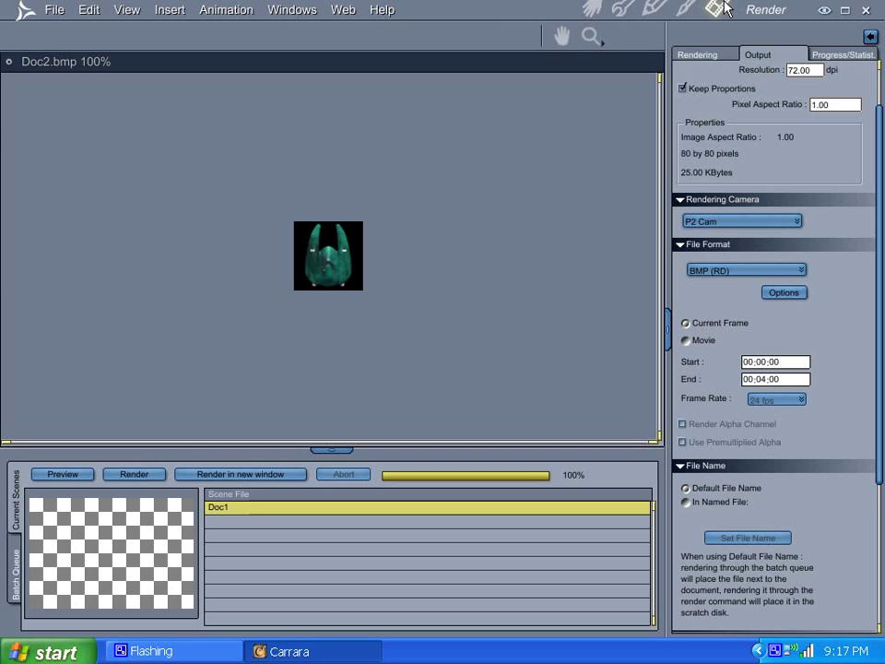
{"action": "left_click", "coordinate": [137, 474]}
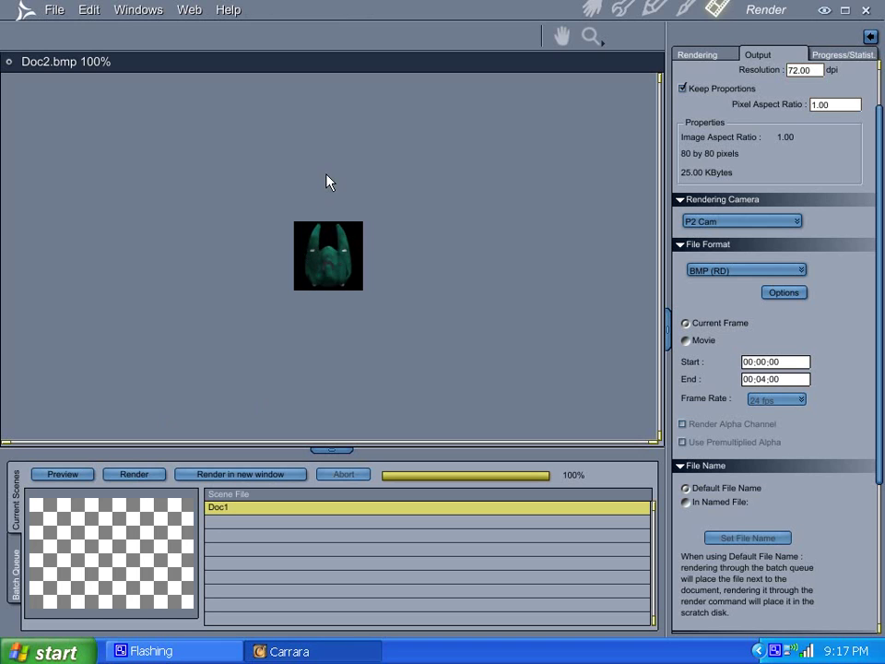
{"action": "left_click", "coordinate": [591, 9]}
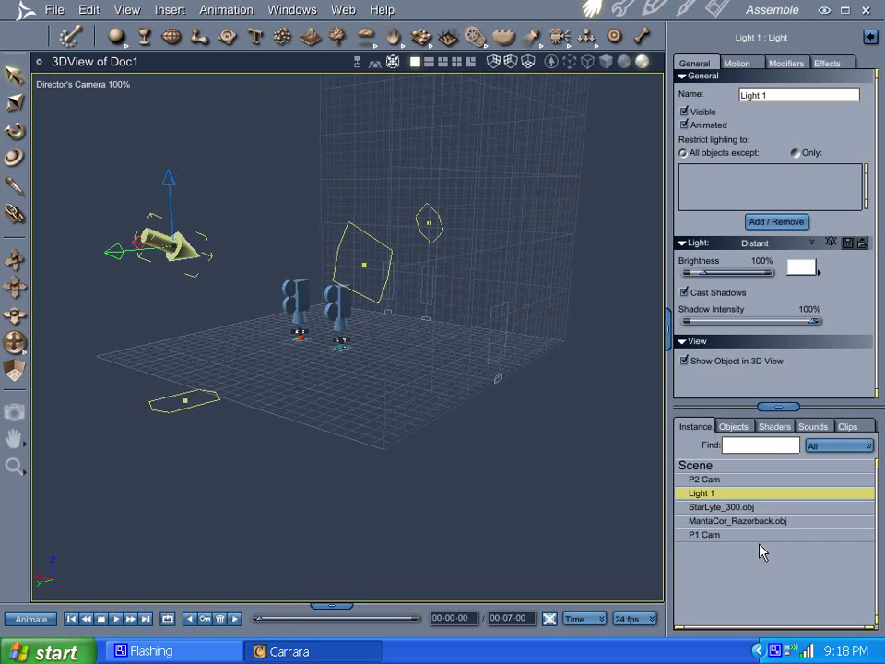
Set the rotation controller of StarLyte_300.obj's keyframe motion to Angles.
{"action": "left_click", "coordinate": [719, 509]}
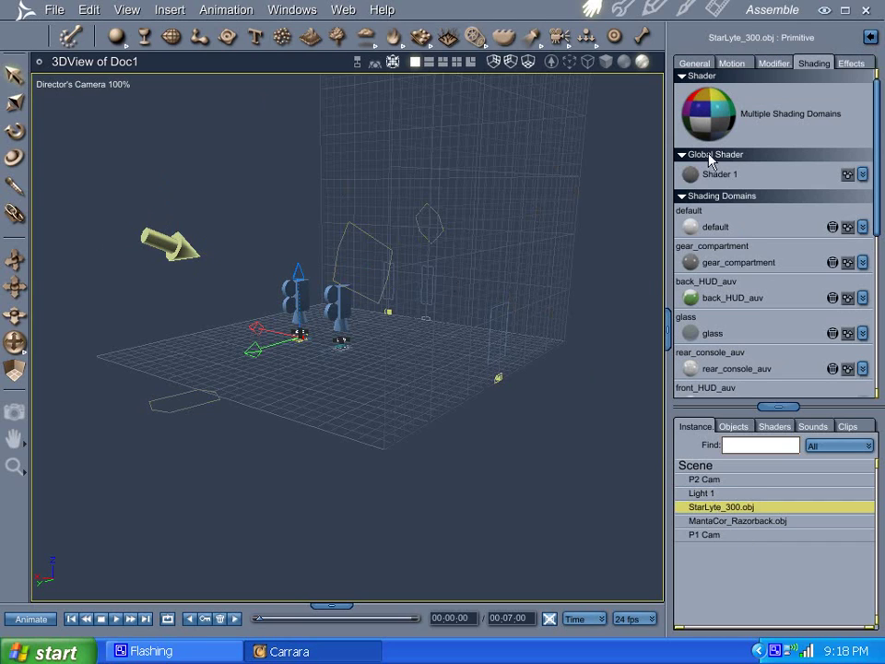
{"action": "left_click", "coordinate": [731, 64]}
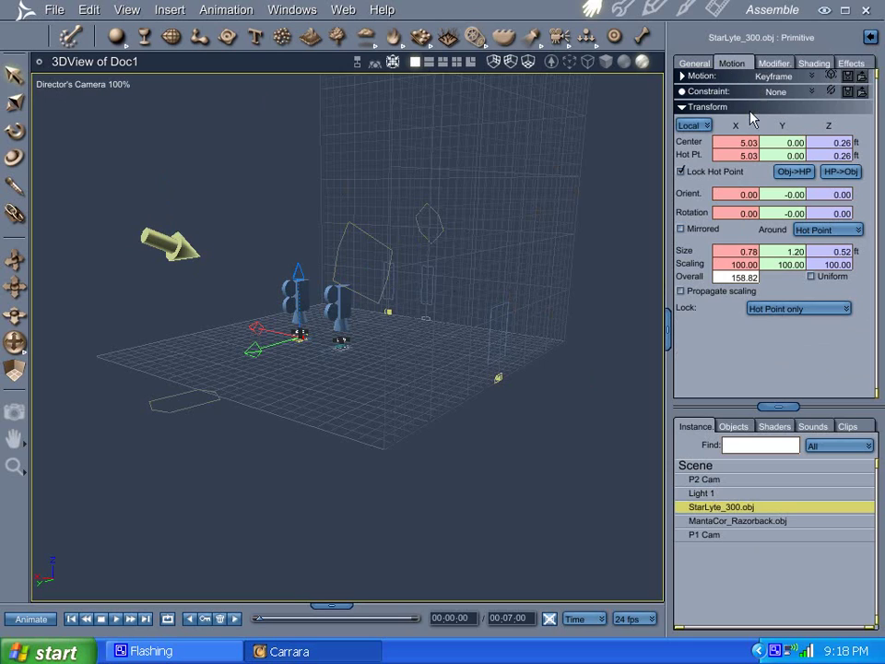
{"action": "left_click", "coordinate": [681, 107]}
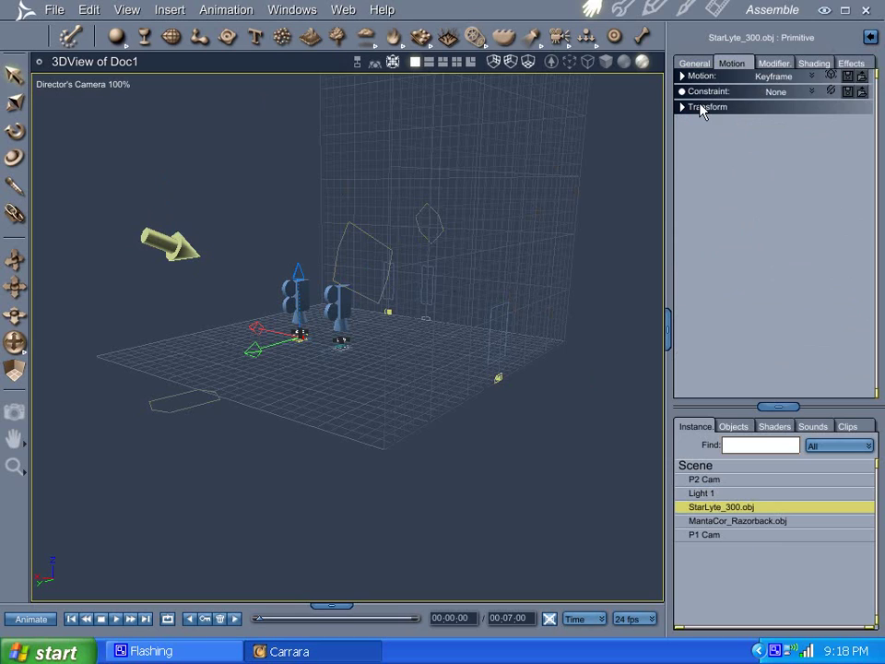
{"action": "left_click", "coordinate": [812, 63]}
{"action": "left_click", "coordinate": [849, 64]}
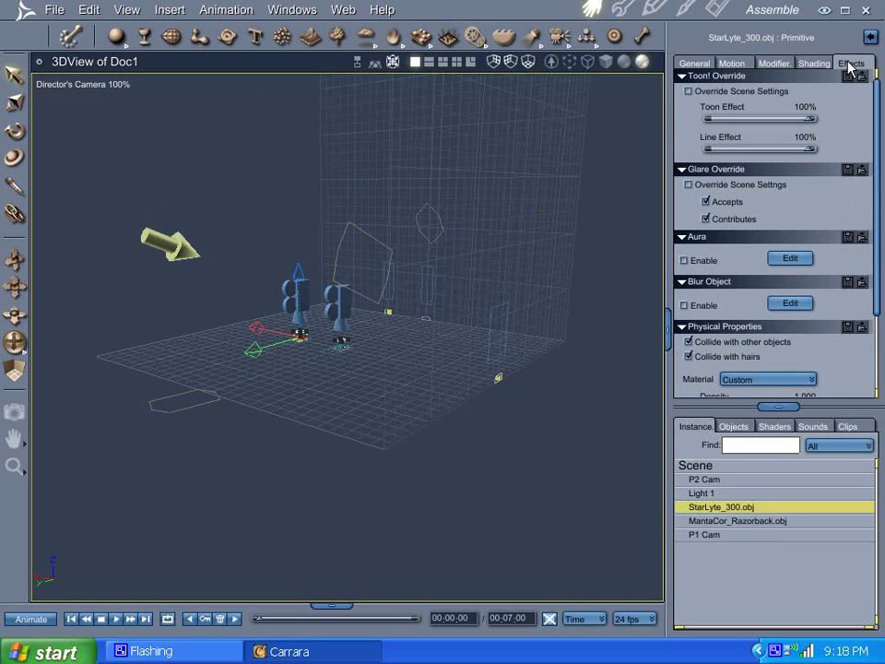
{"action": "left_click", "coordinate": [696, 63]}
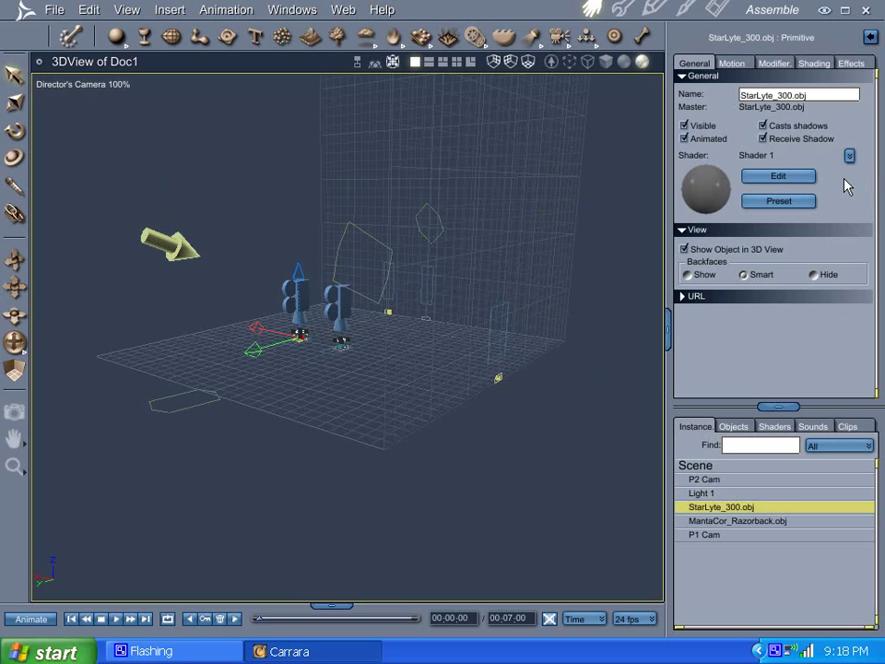
{"action": "left_click", "coordinate": [732, 64]}
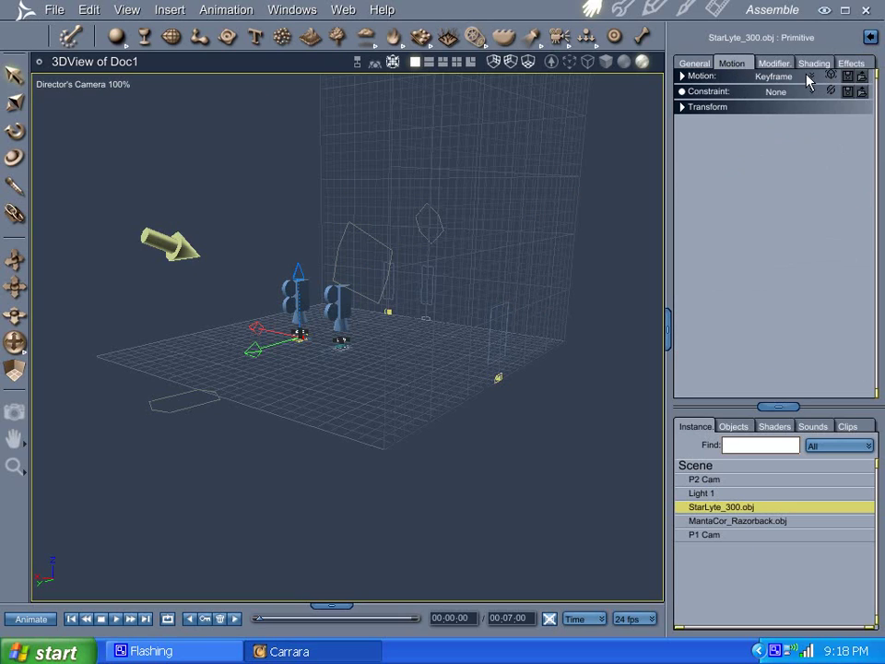
{"action": "left_click", "coordinate": [682, 75]}
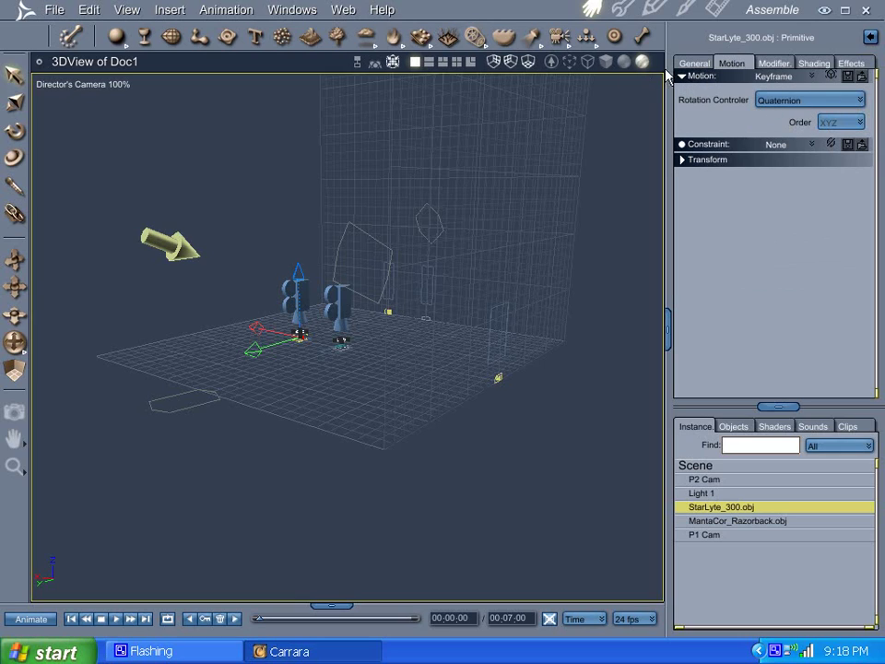
{"action": "left_click", "coordinate": [856, 101]}
{"action": "left_click", "coordinate": [825, 134]}
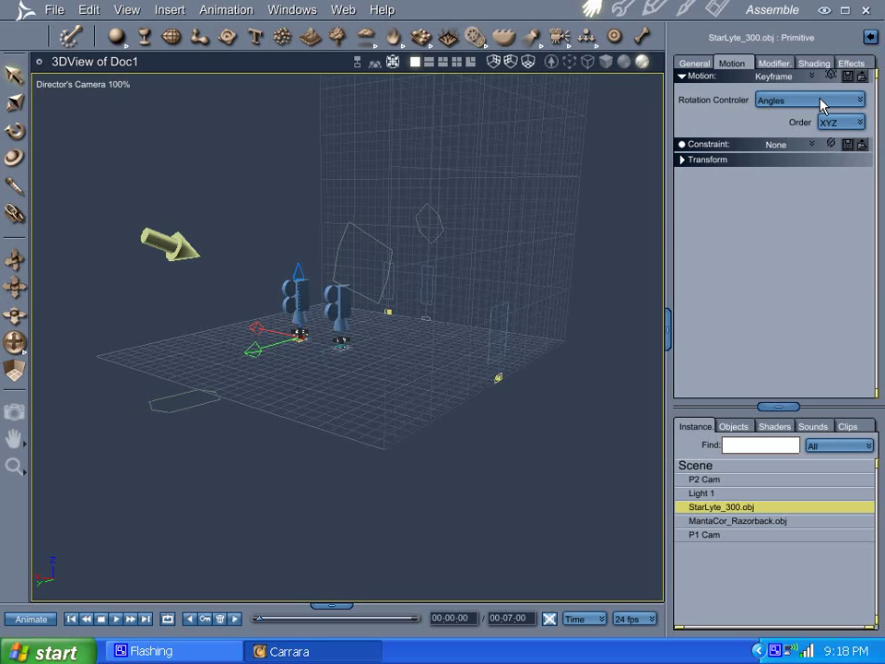
Set the rotation controller of MantaCor_Razorback.obj's keyframe motion to Angles.
{"action": "left_click", "coordinate": [695, 65]}
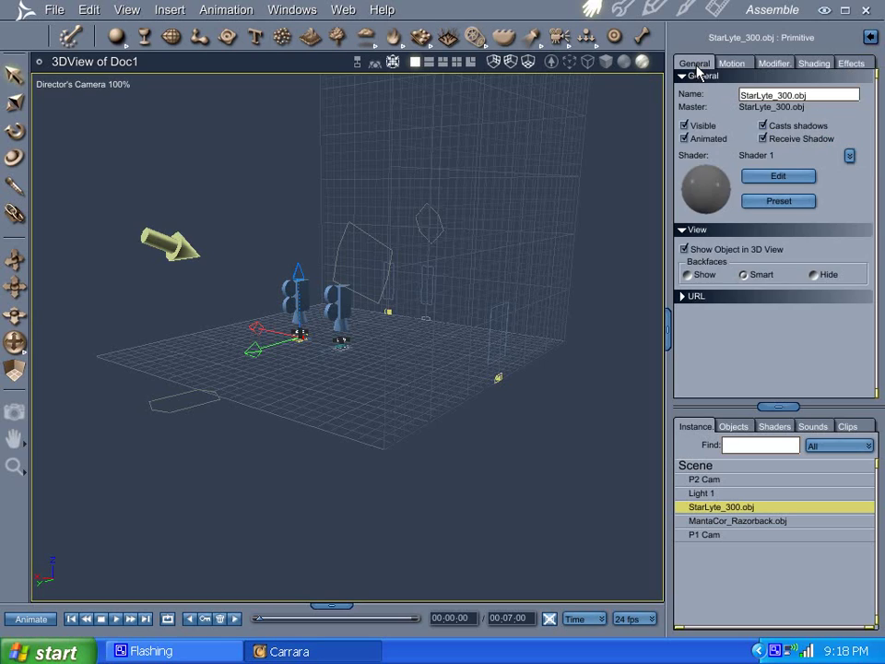
{"action": "left_click", "coordinate": [761, 524]}
{"action": "left_click", "coordinate": [731, 63]}
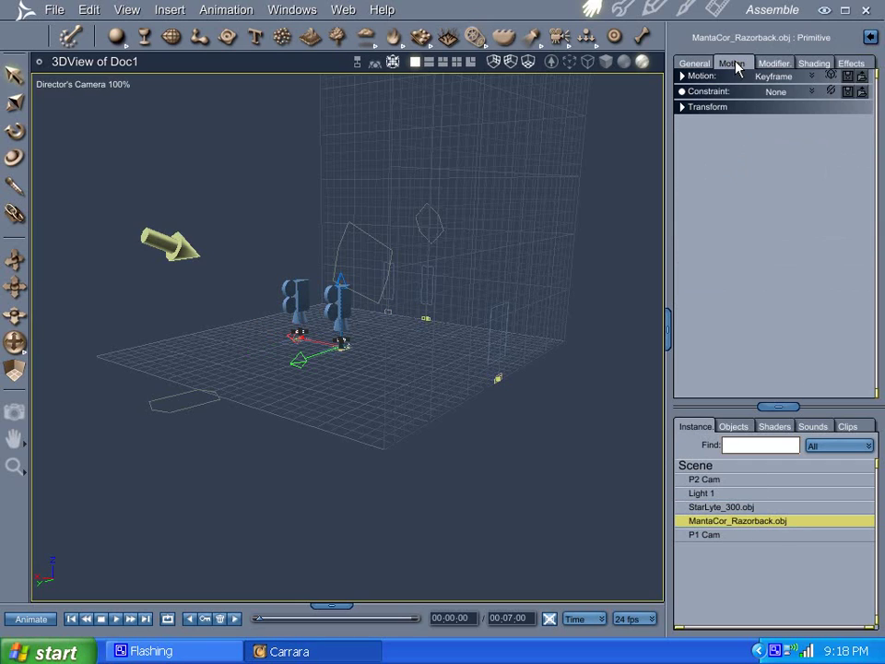
{"action": "left_click", "coordinate": [682, 76]}
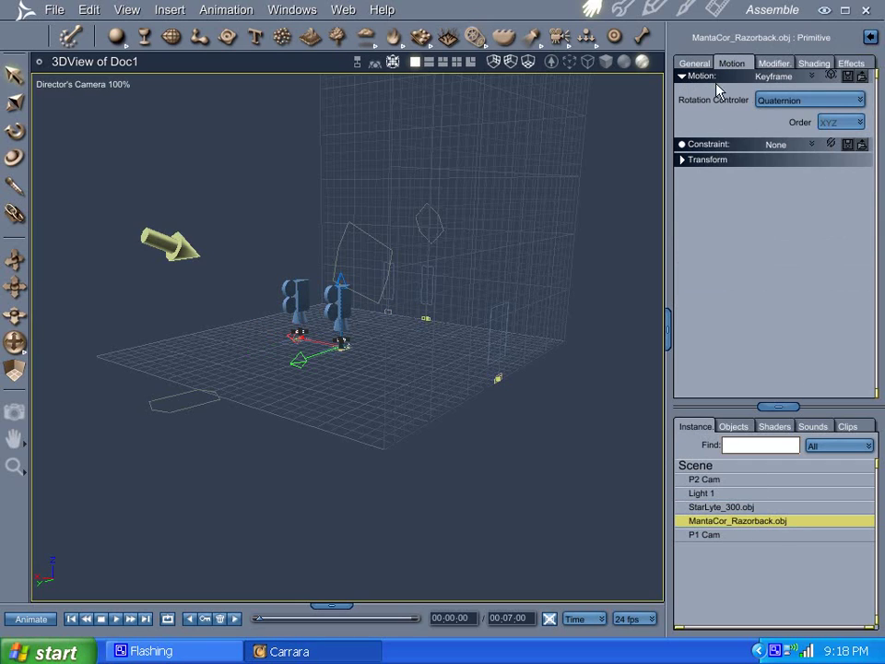
{"action": "left_click", "coordinate": [856, 101]}
{"action": "left_click", "coordinate": [824, 132]}
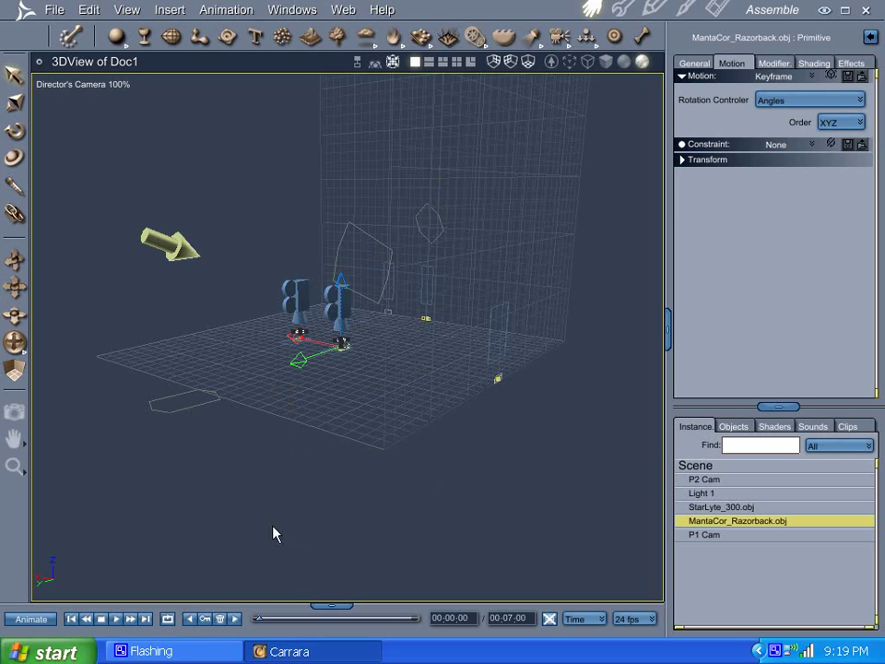
Expand the sequencer, switch the time display to FPS and set the animation length to 36 frames.
{"action": "left_click", "coordinate": [332, 608]}
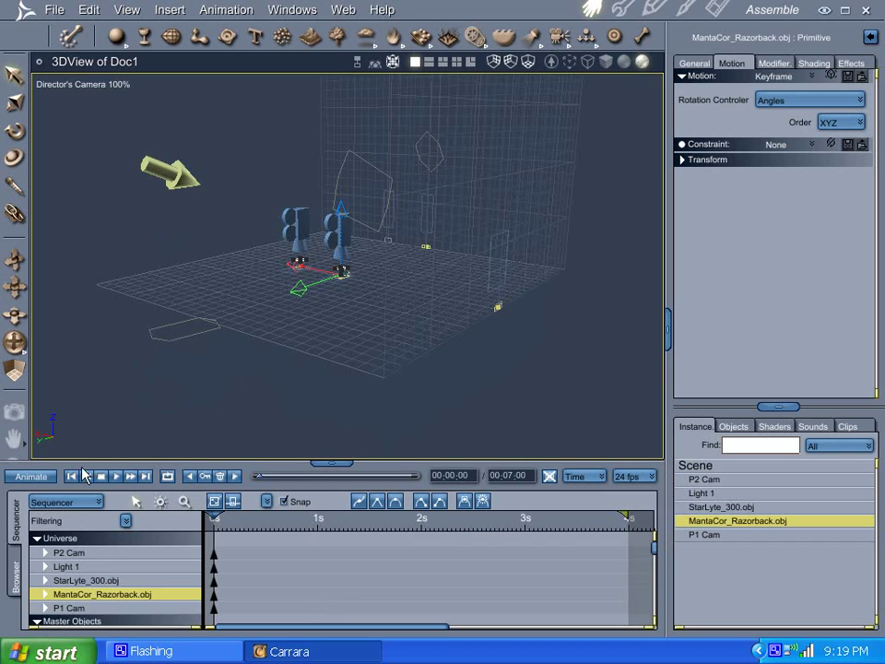
{"action": "left_click", "coordinate": [589, 477]}
{"action": "left_click", "coordinate": [594, 508]}
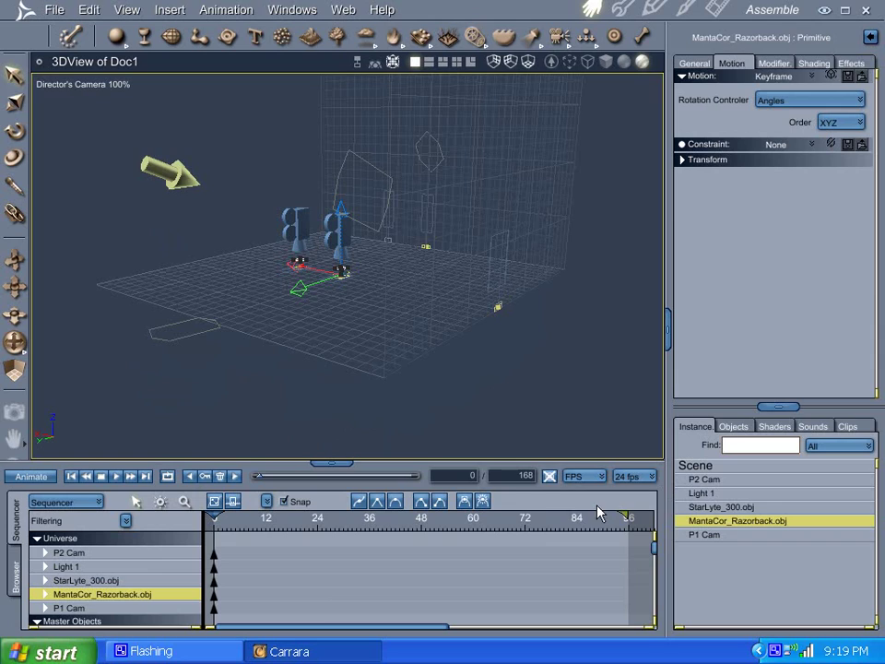
{"action": "left_click", "coordinate": [513, 474]}
{"action": "type", "text": "30"}
{"action": "key", "text": "Return"}
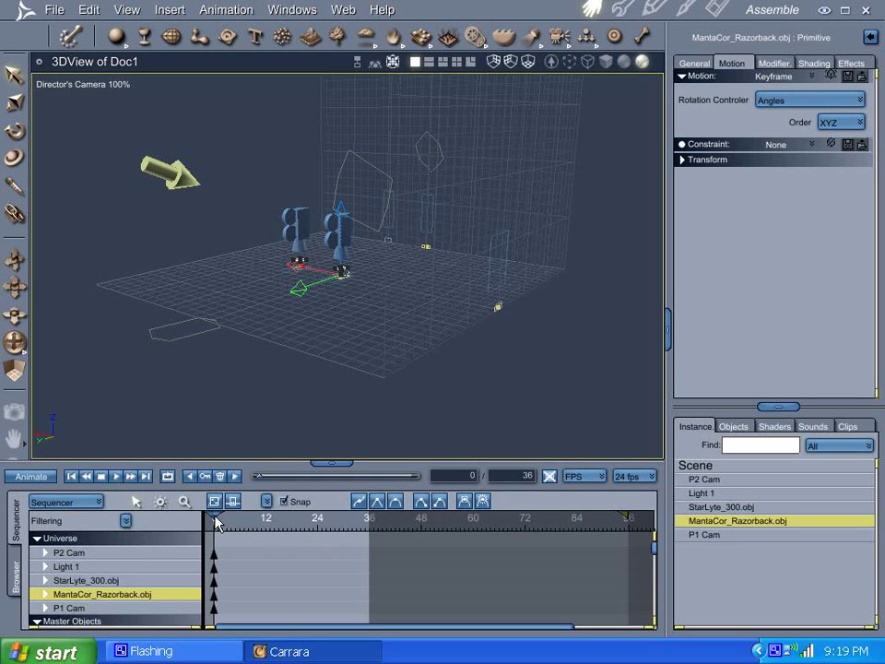
At frame 36, set the Z rotation of MantaCor_Razorback.obj to 360 degrees.
{"action": "left_click_drag", "start_coordinate": [216, 523], "coordinate": [372, 525]}
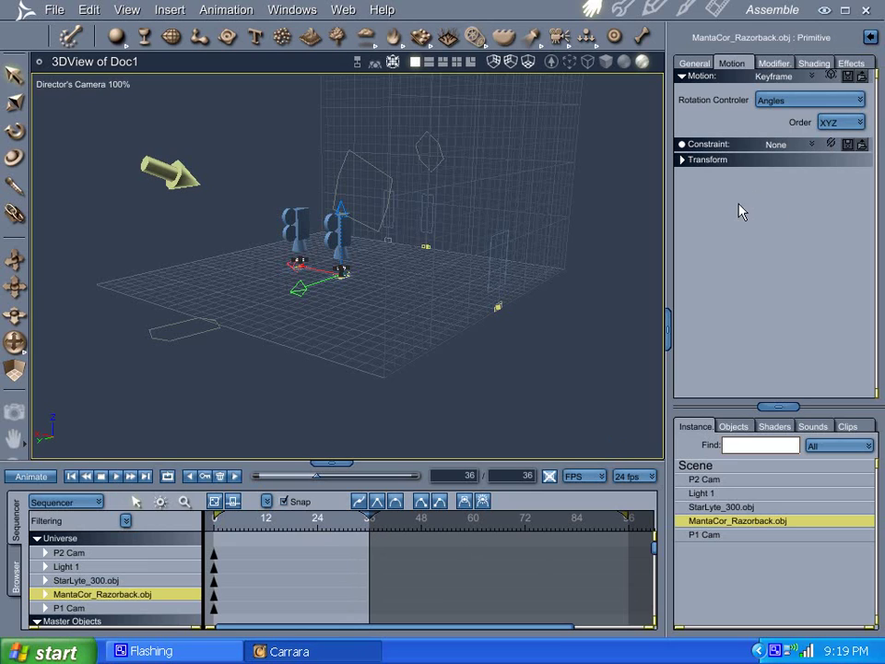
{"action": "left_click", "coordinate": [703, 70]}
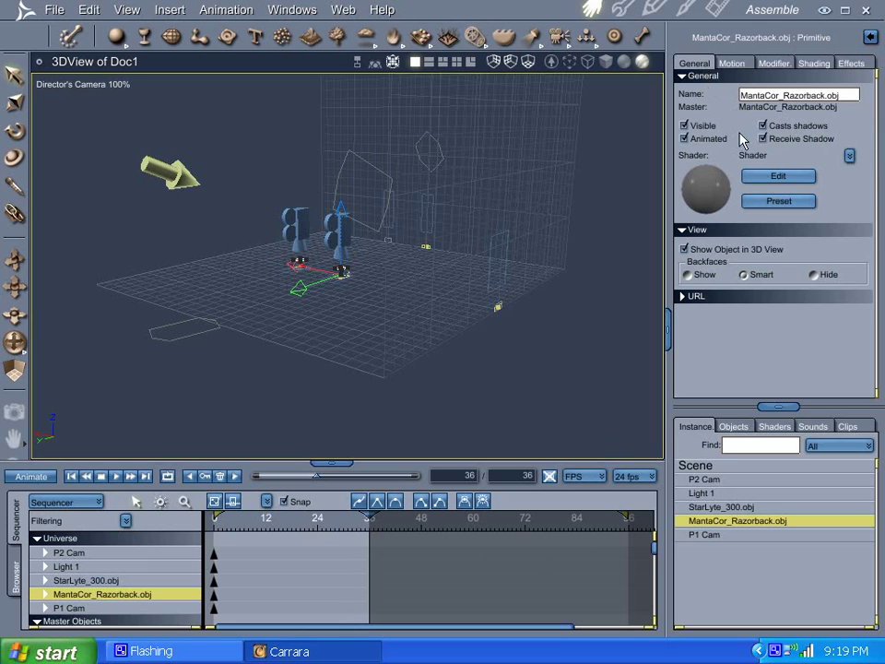
{"action": "left_click", "coordinate": [735, 67]}
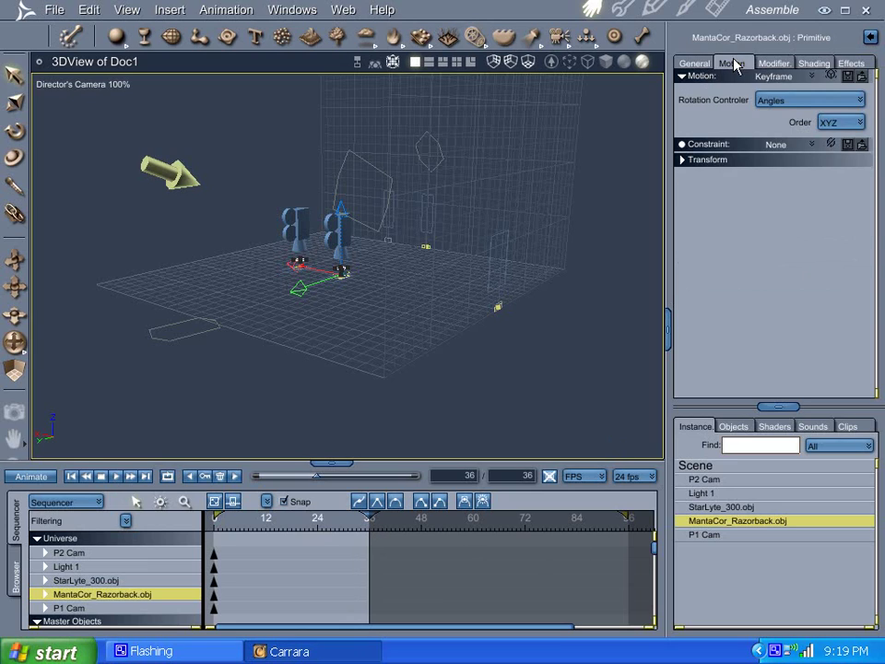
{"action": "left_click", "coordinate": [682, 160]}
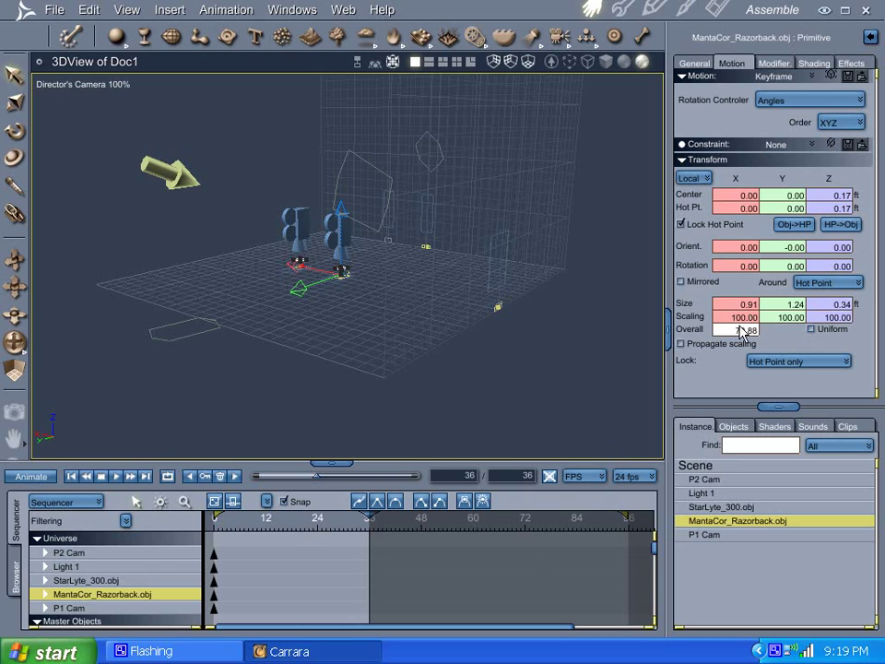
{"action": "left_click", "coordinate": [835, 267]}
{"action": "type", "text": "360"}
{"action": "key", "text": "Return"}
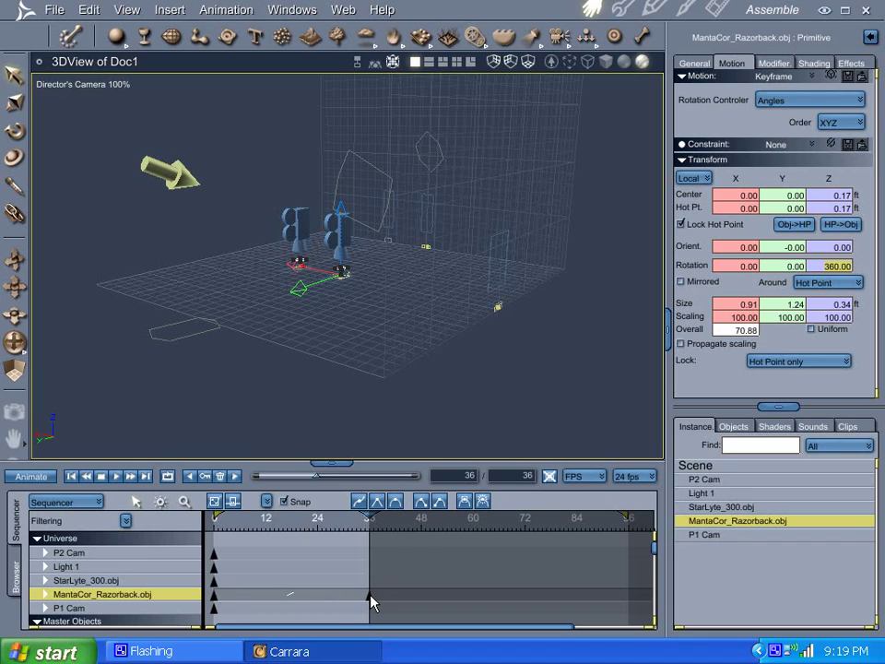
With StarLyte_300.obj selected, set the animation length back to 36 frames and move the timeline's end marker to frame 36.
{"action": "left_click", "coordinate": [83, 581]}
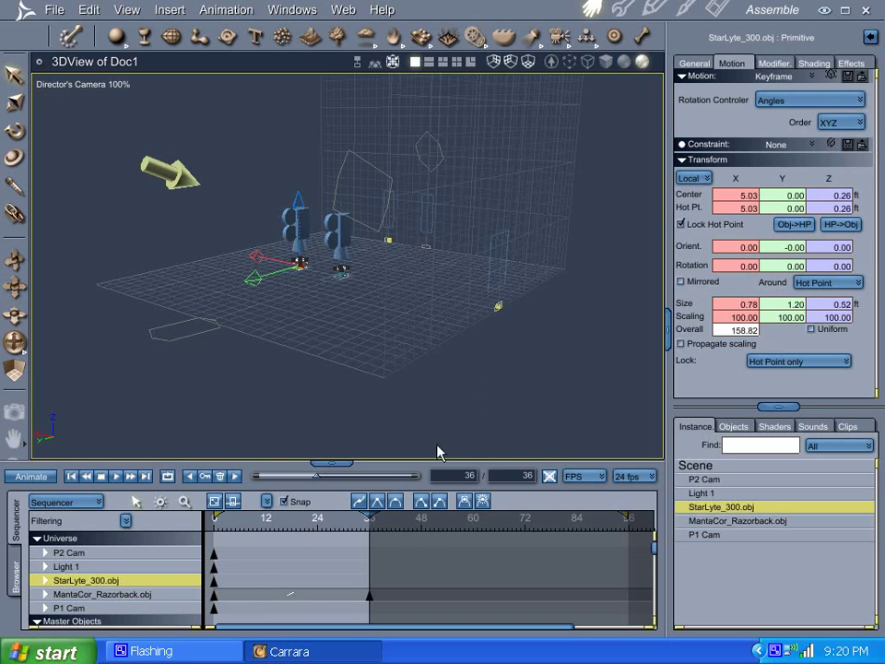
{"action": "mouse_move", "coordinate": [369, 518]}
{"action": "left_mouse_down"}
{"action": "mouse_move", "coordinate": [356, 518]}
{"action": "mouse_move", "coordinate": [366, 521]}
{"action": "left_mouse_up"}
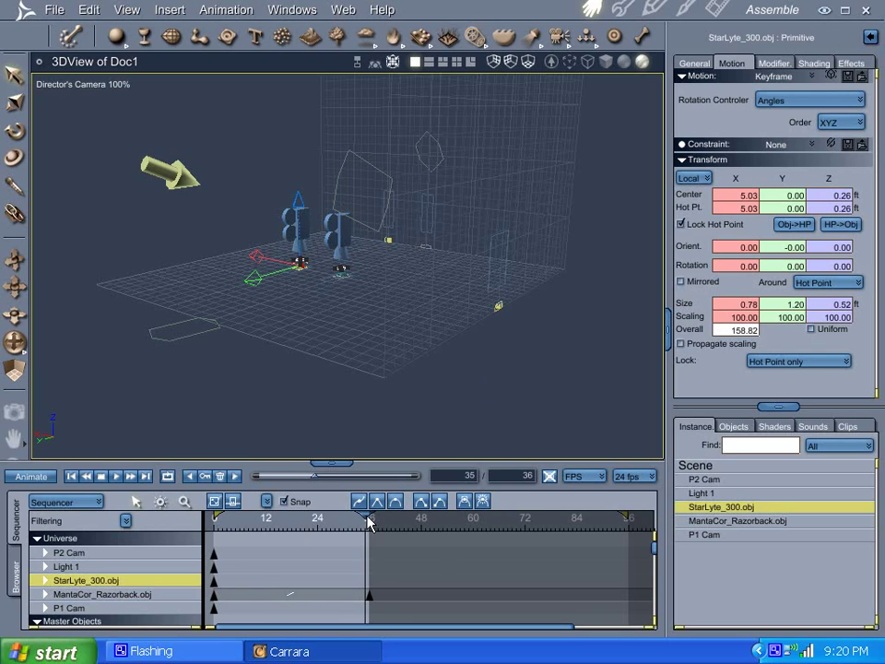
{"action": "left_click", "coordinate": [235, 476]}
{"action": "left_click", "coordinate": [144, 476]}
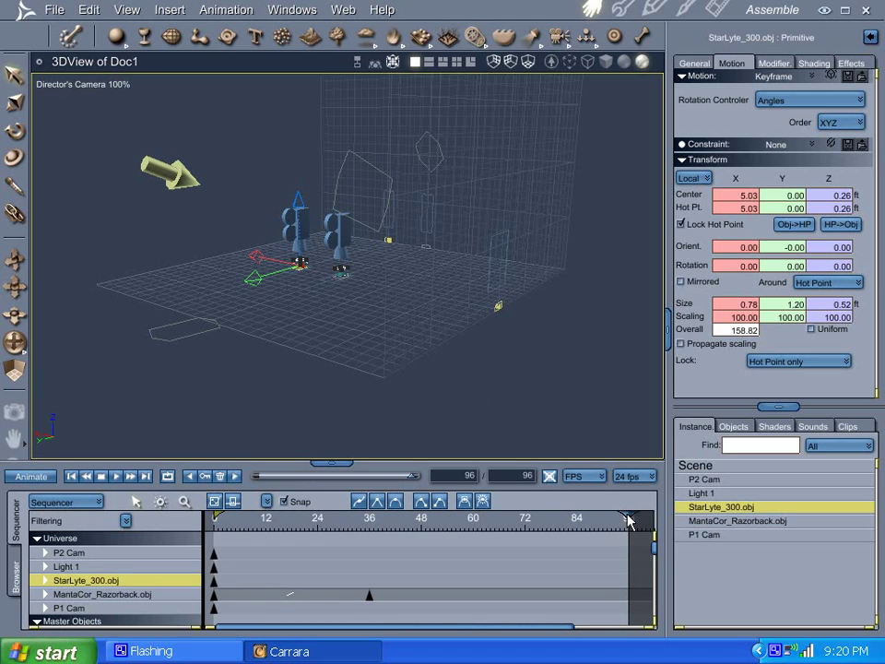
{"action": "left_click_drag", "start_coordinate": [628, 518], "coordinate": [403, 519]}
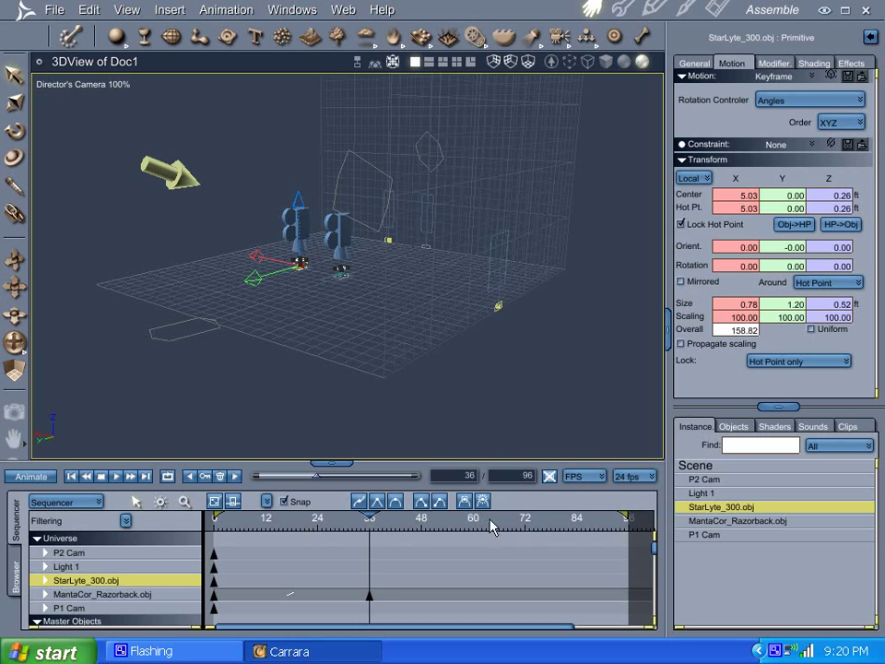
{"action": "left_click", "coordinate": [512, 475]}
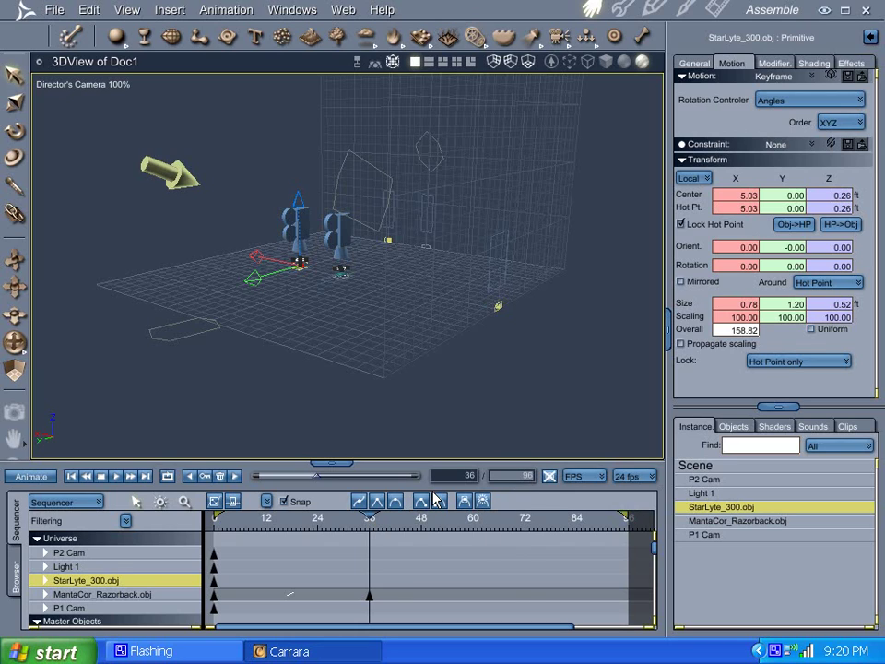
{"action": "type", "text": "36"}
{"action": "key", "text": "Return"}
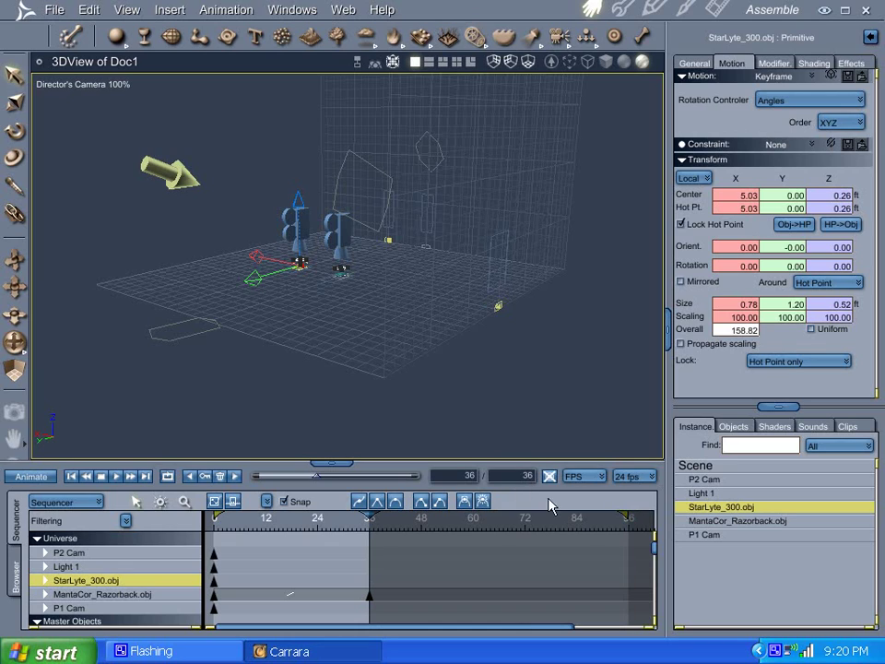
{"action": "left_click_drag", "start_coordinate": [626, 519], "coordinate": [369, 526]}
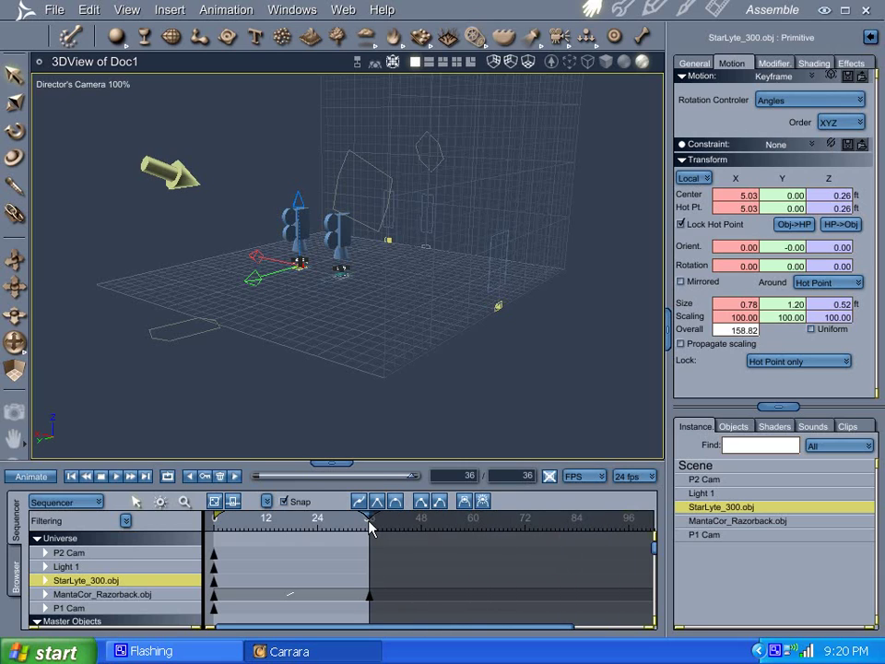
At the final frame, 36, set the Z rotation of StarLyte_300.obj to 360 degrees.
{"action": "left_click", "coordinate": [70, 476]}
{"action": "left_click", "coordinate": [148, 477]}
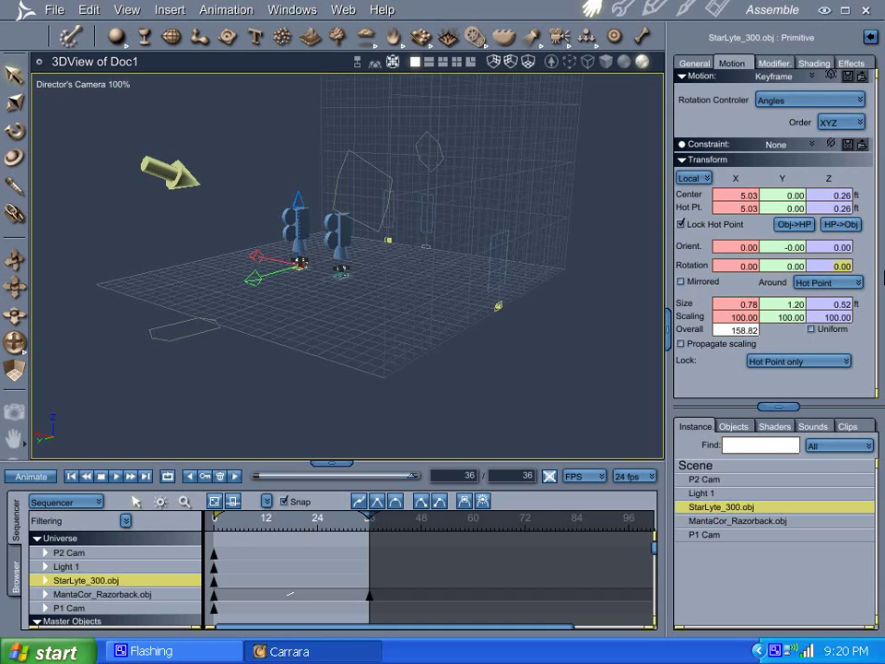
{"action": "type", "text": "360"}
{"action": "key", "text": "Return"}
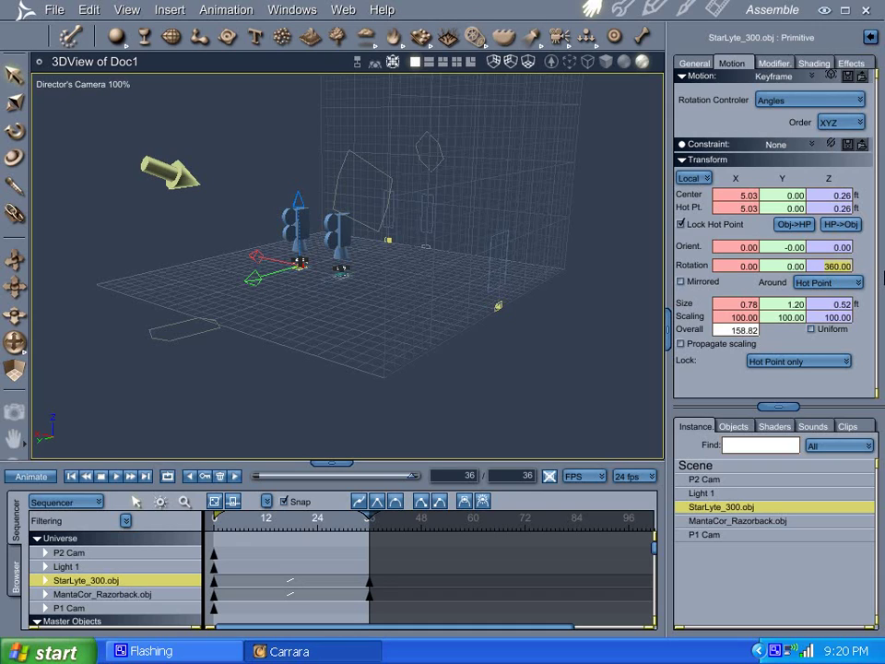
Play the animation from the first frame with both ships in view to check that they spin.
{"action": "left_click", "coordinate": [15, 315]}
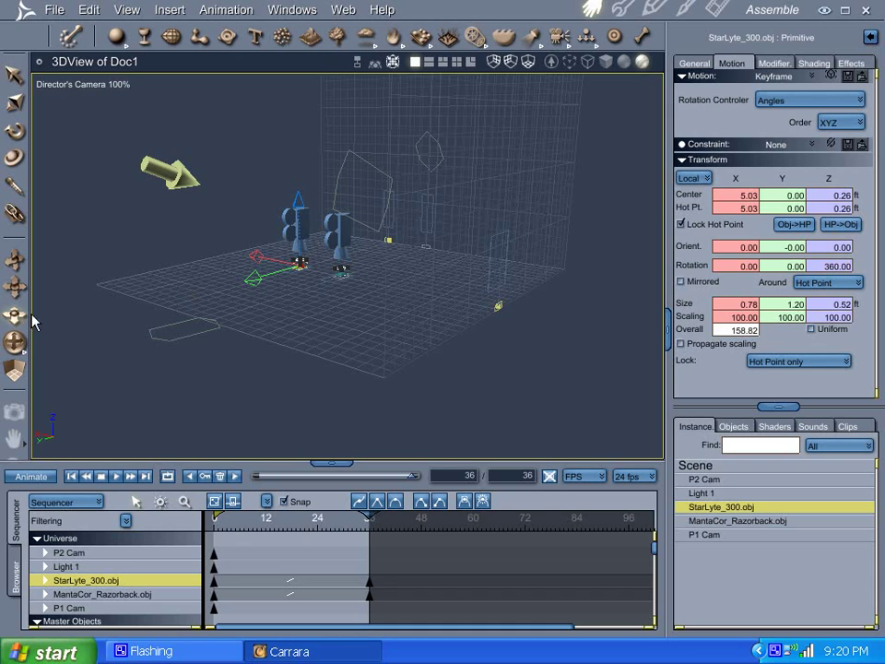
{"action": "left_click_drag", "start_coordinate": [286, 316], "coordinate": [394, 244]}
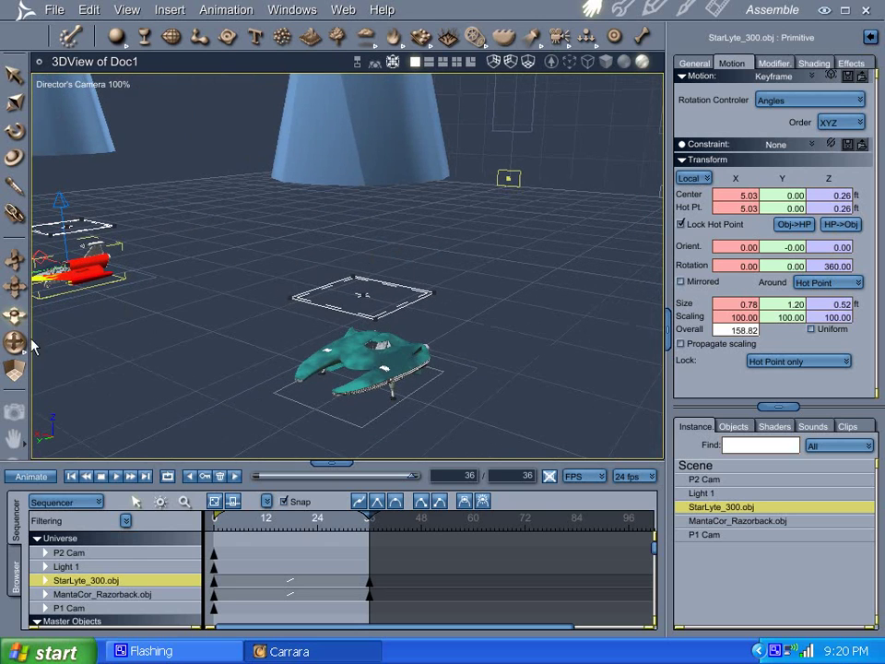
{"action": "left_click", "coordinate": [15, 260]}
{"action": "left_click_drag", "start_coordinate": [131, 339], "coordinate": [304, 275]}
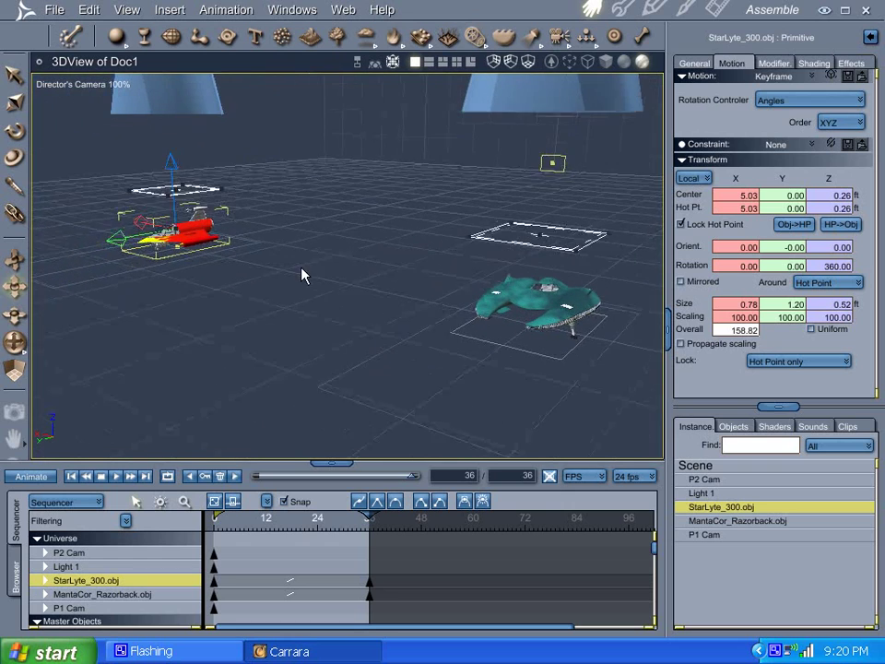
{"action": "left_click", "coordinate": [70, 476]}
{"action": "left_click", "coordinate": [117, 476]}
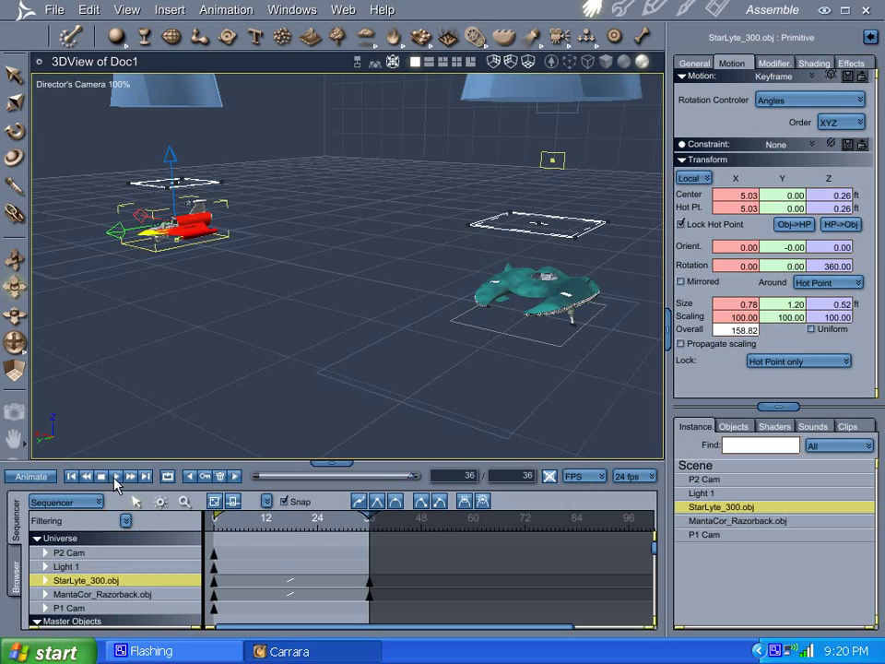
{"action": "left_click", "coordinate": [116, 478]}
Switch to the Render room and set the output file format to Sequenced Targa (RD).
{"action": "left_click", "coordinate": [716, 11]}
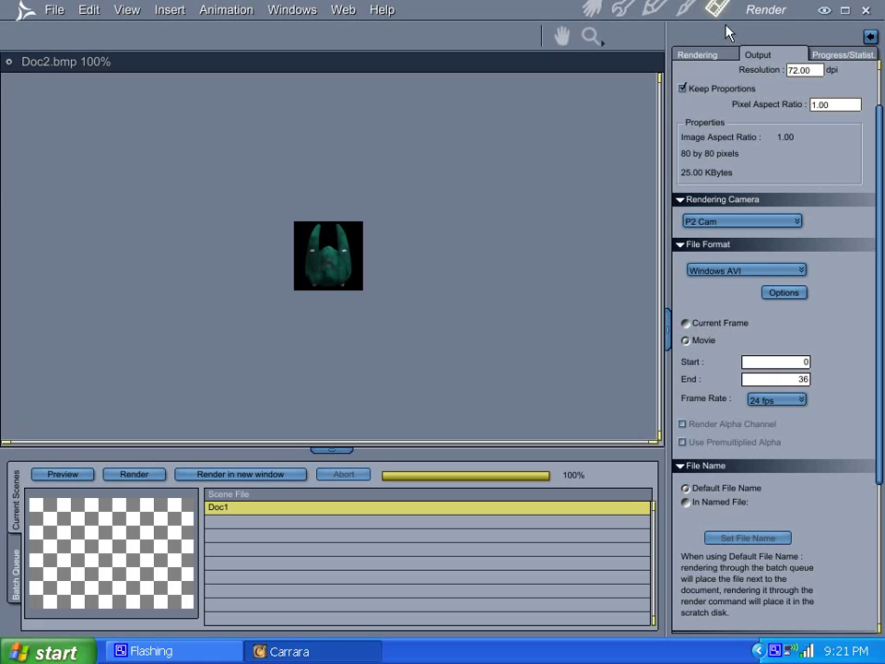
{"action": "left_click", "coordinate": [750, 272]}
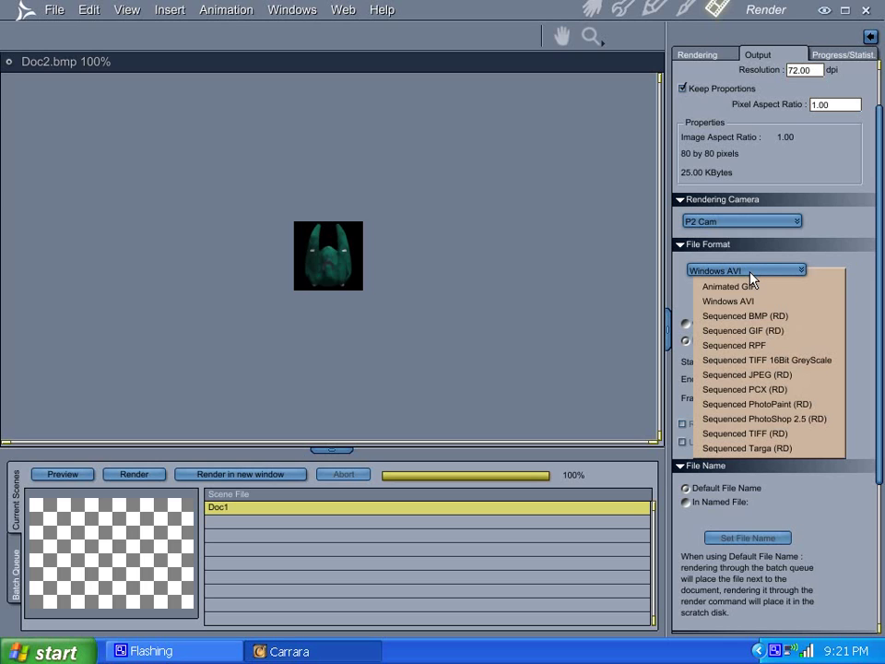
{"action": "left_click", "coordinate": [765, 448]}
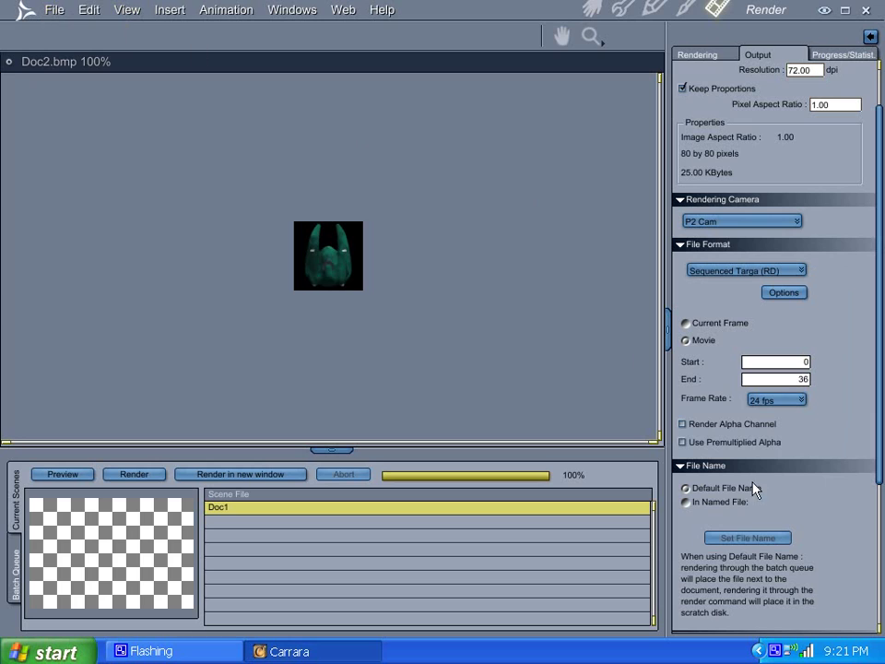
Choose to render to a named file and create a new folder on the Desktop named P1_Sprite.
{"action": "left_click", "coordinate": [694, 505]}
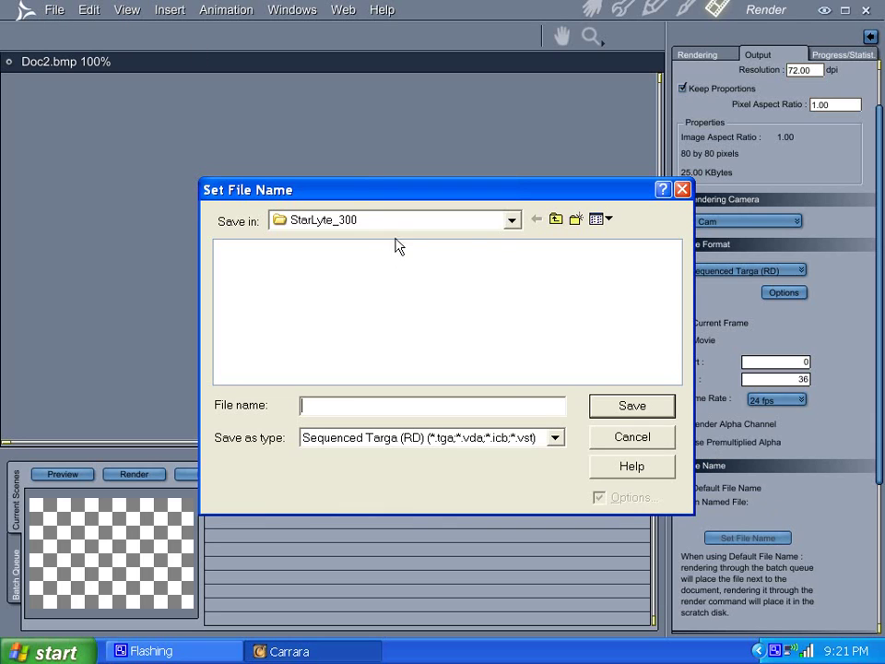
{"action": "left_click", "coordinate": [556, 219]}
{"action": "left_click", "coordinate": [512, 221]}
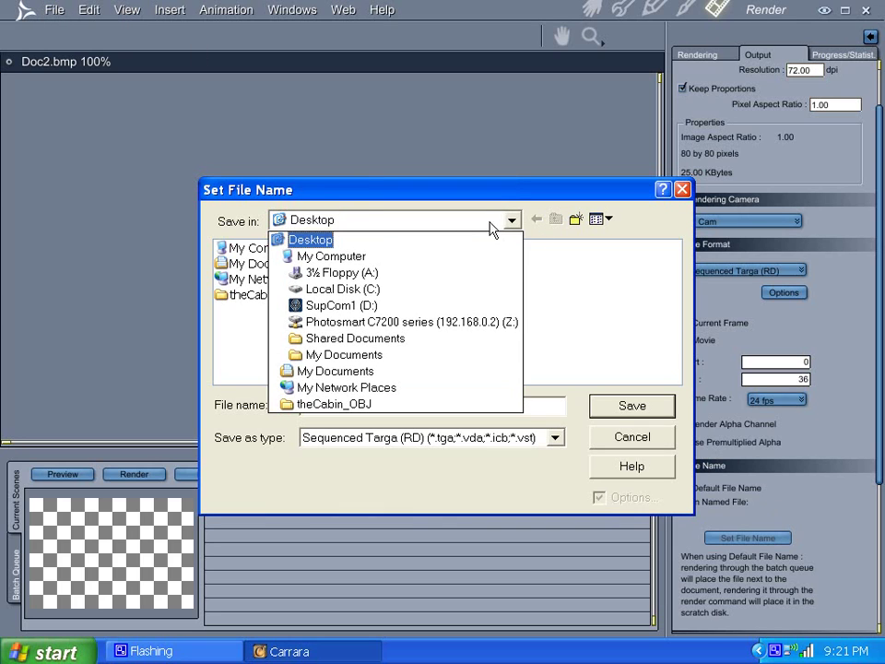
{"action": "left_click", "coordinate": [368, 239]}
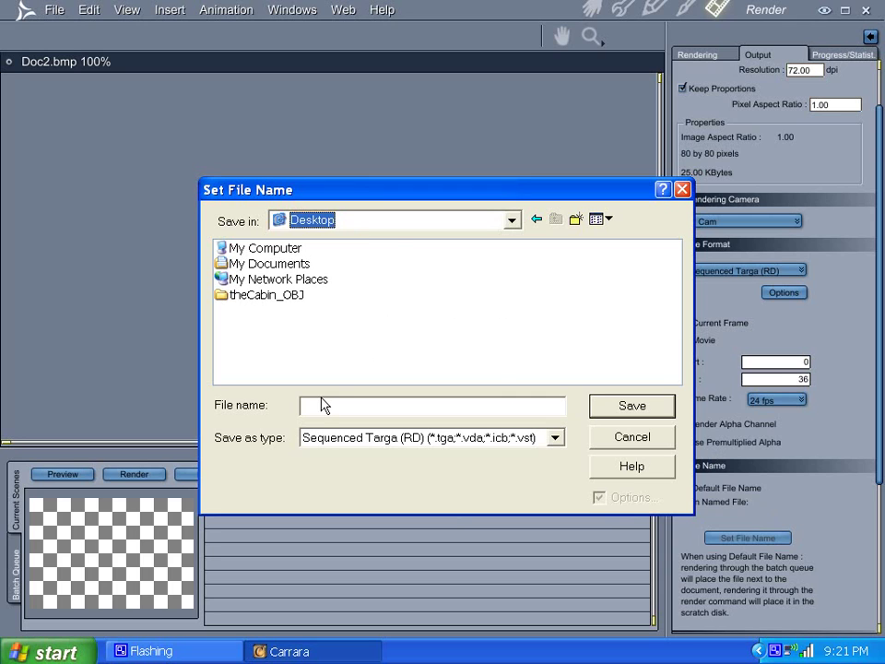
{"action": "right_click", "coordinate": [304, 329]}
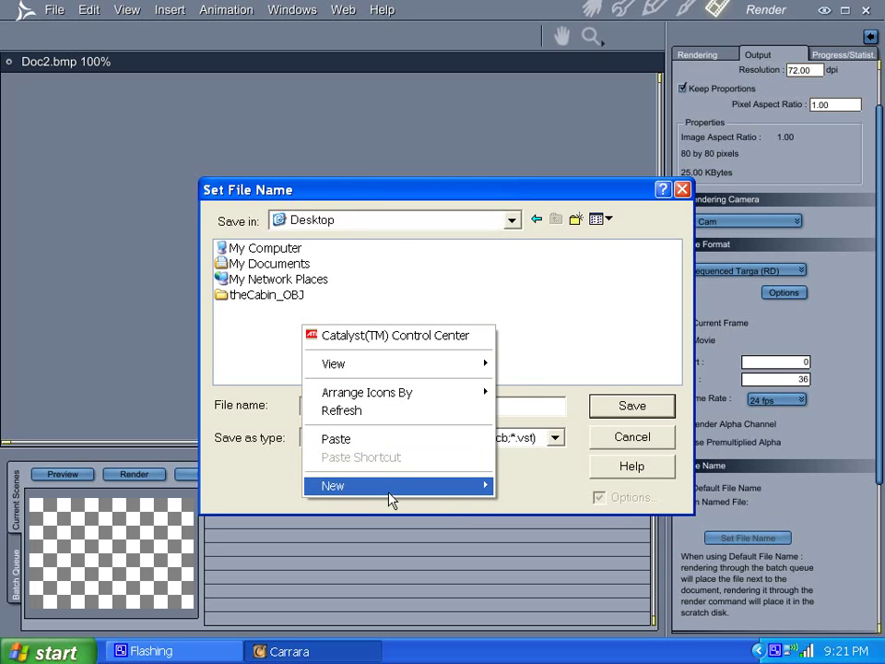
{"action": "mouse_move", "coordinate": [391, 487]}
{"action": "left_click", "coordinate": [527, 185]}
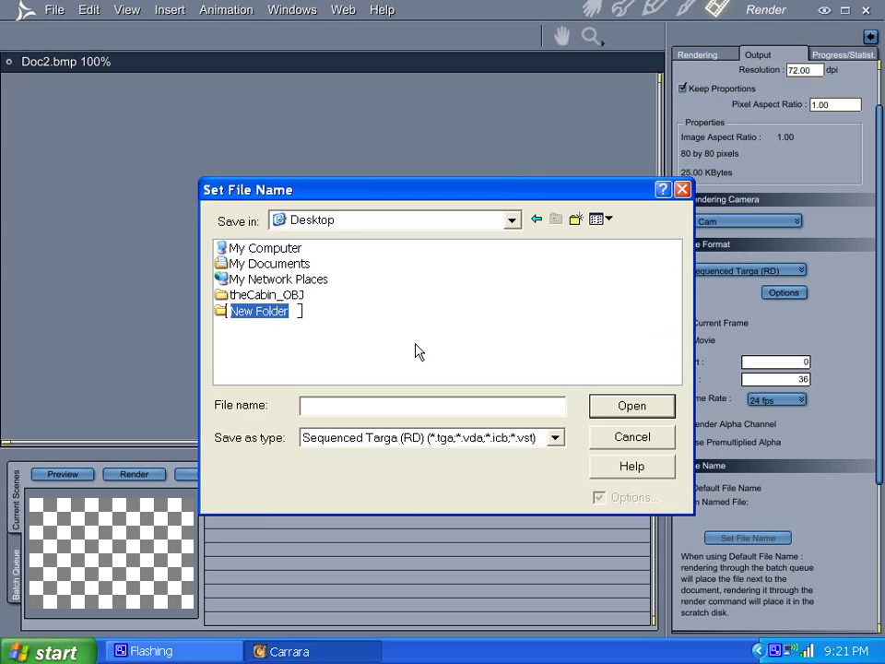
{"action": "type", "text": "P"}
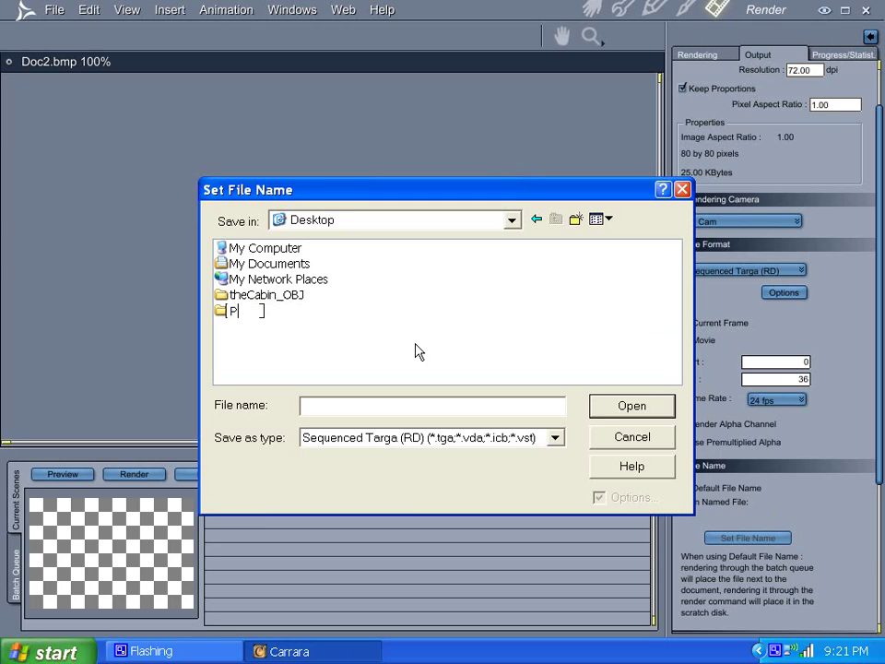
{"action": "type", "text": "1_Sprite"}
Set the render output file name to P1_Rotation_ inside the P1_Sprite folder.
{"action": "left_click", "coordinate": [620, 406]}
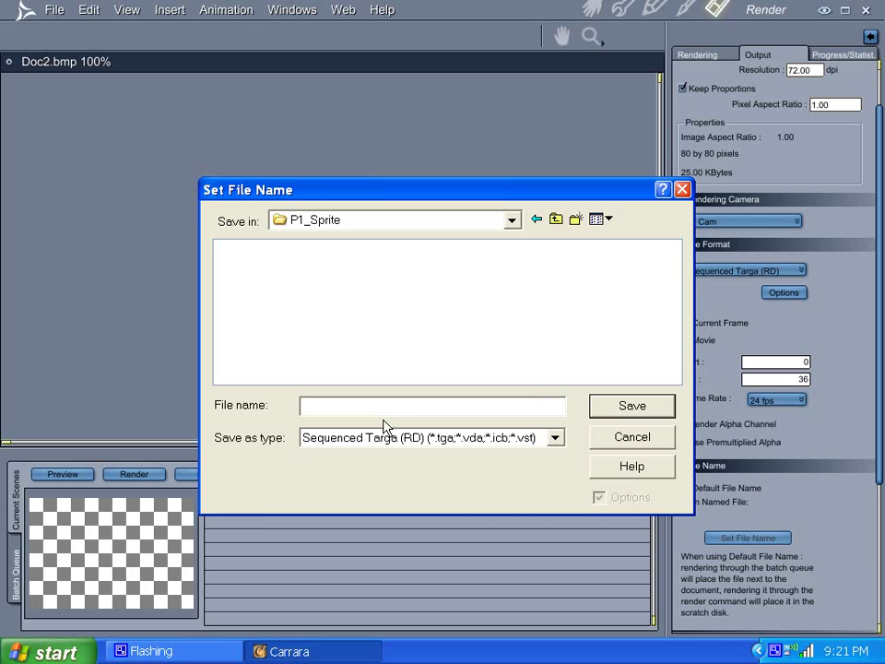
{"action": "type", "text": "P1_Rotation_"}
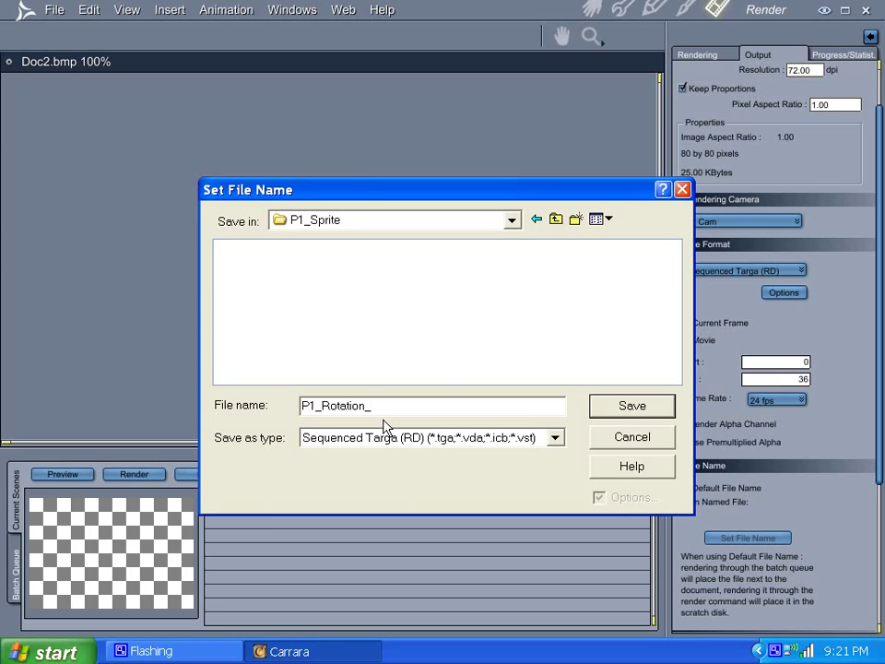
{"action": "left_click", "coordinate": [630, 405]}
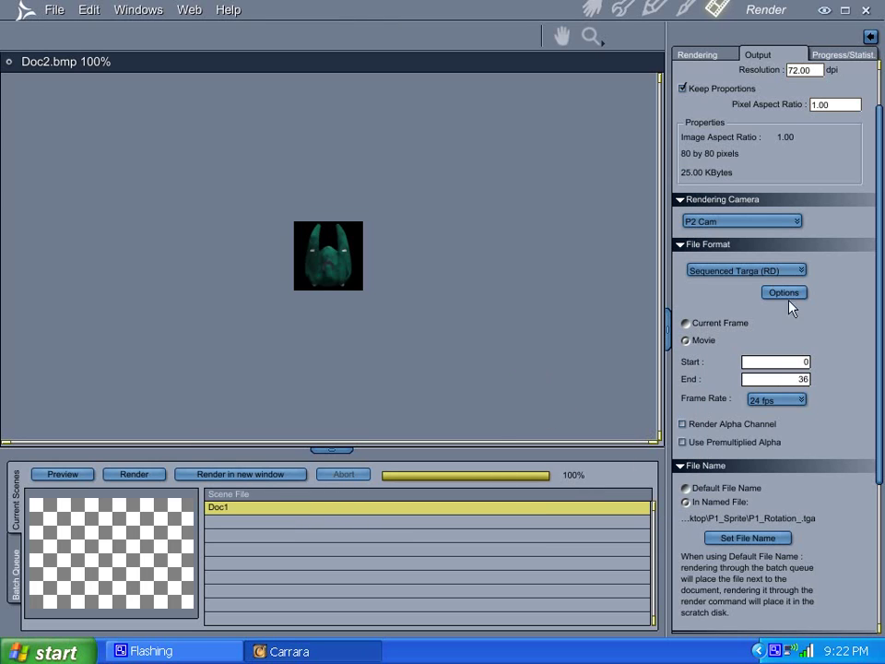
Set the rendering camera to P1 Cam and enable Render Alpha Channel and Use Premultiplied Alpha.
{"action": "left_click", "coordinate": [775, 222]}
{"action": "left_click", "coordinate": [708, 253]}
{"action": "left_click_drag", "start_coordinate": [876, 288], "coordinate": [860, 318]}
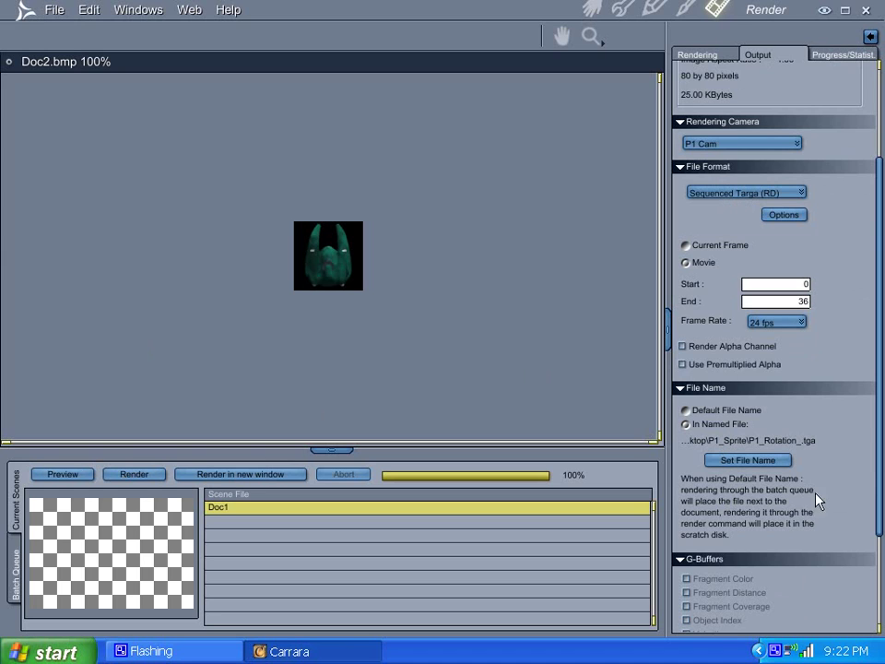
{"action": "mouse_move", "coordinate": [876, 432]}
{"action": "left_mouse_down"}
{"action": "mouse_move", "coordinate": [872, 517]}
{"action": "mouse_move", "coordinate": [874, 428]}
{"action": "left_mouse_up"}
{"action": "left_click_drag", "start_coordinate": [875, 417], "coordinate": [756, 340]}
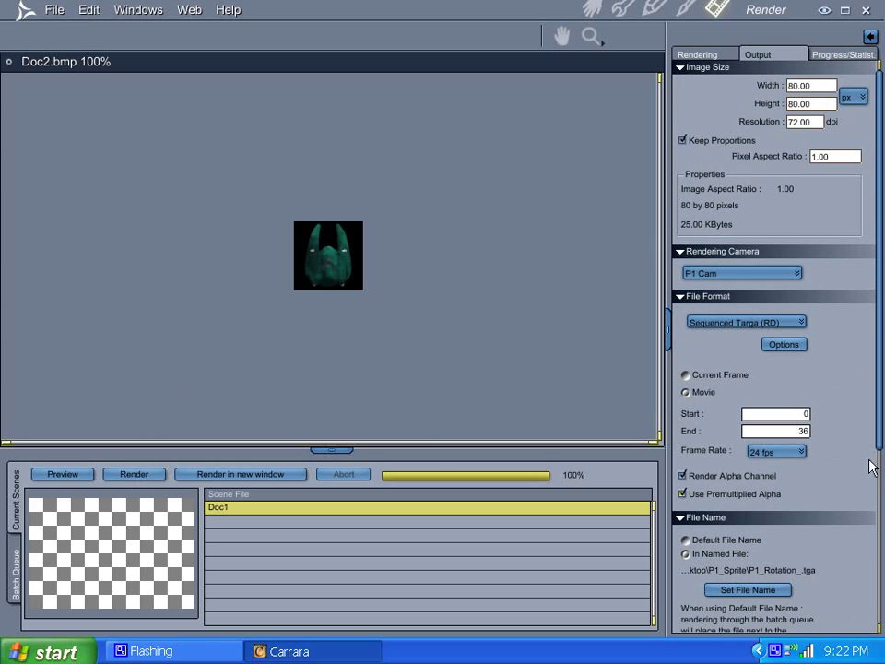
Render the P1 Cam image sequence and play back the finished rotation.
{"action": "left_click", "coordinate": [133, 475]}
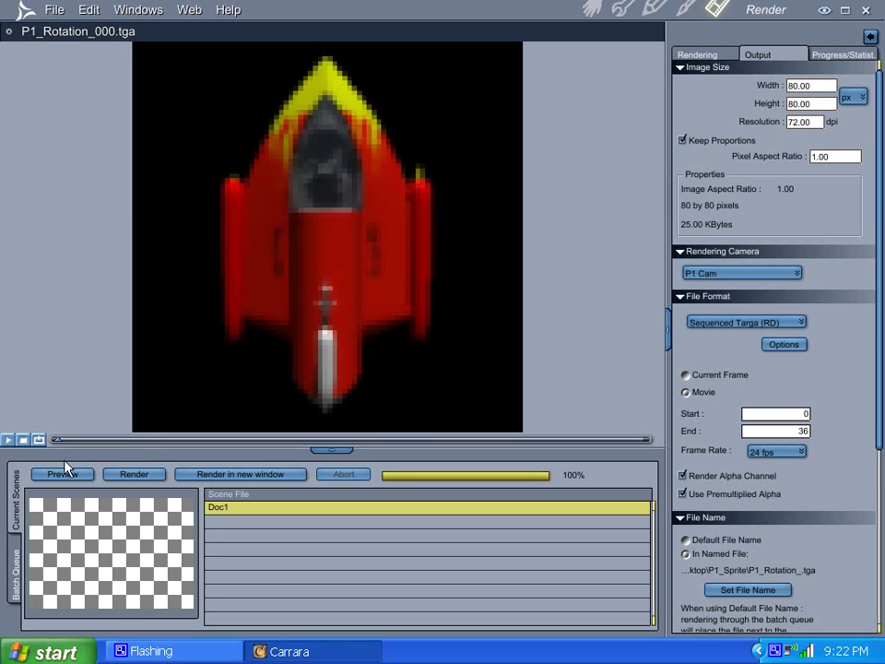
{"action": "left_click", "coordinate": [8, 440]}
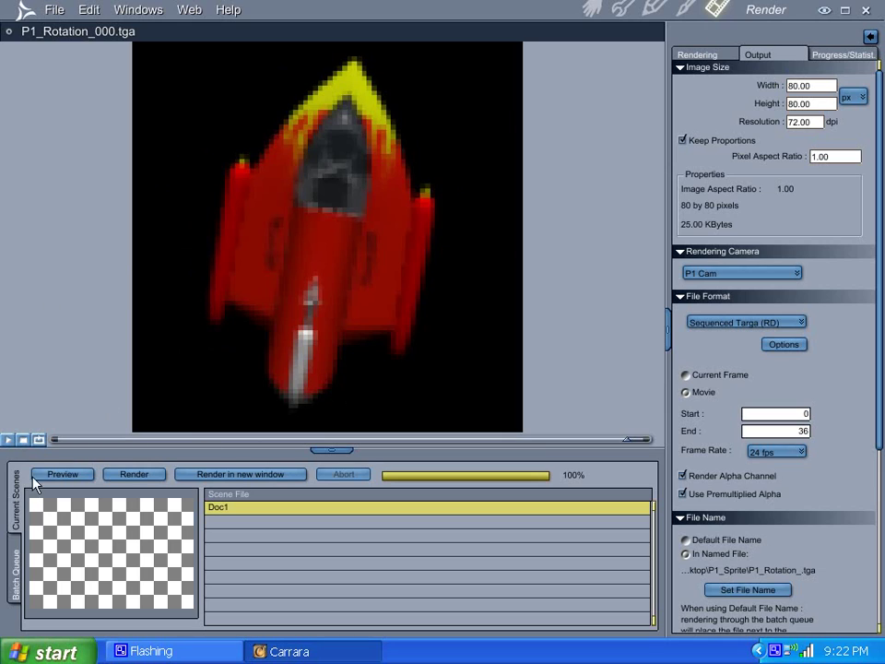
{"action": "left_click", "coordinate": [23, 440]}
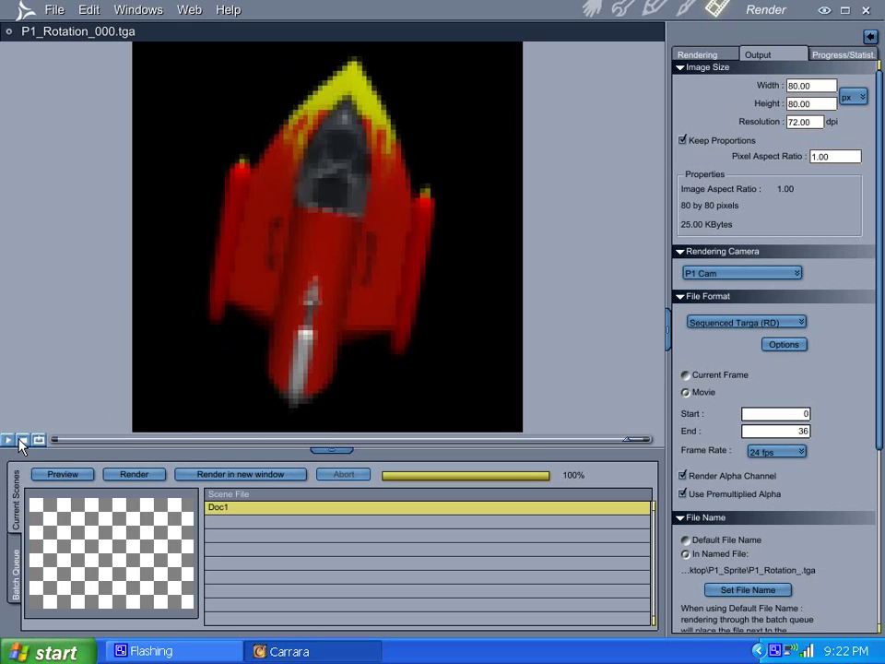
Close the finished P1_Rotation_ render and set the rendering camera to P2 Cam.
{"action": "left_click", "coordinate": [9, 33]}
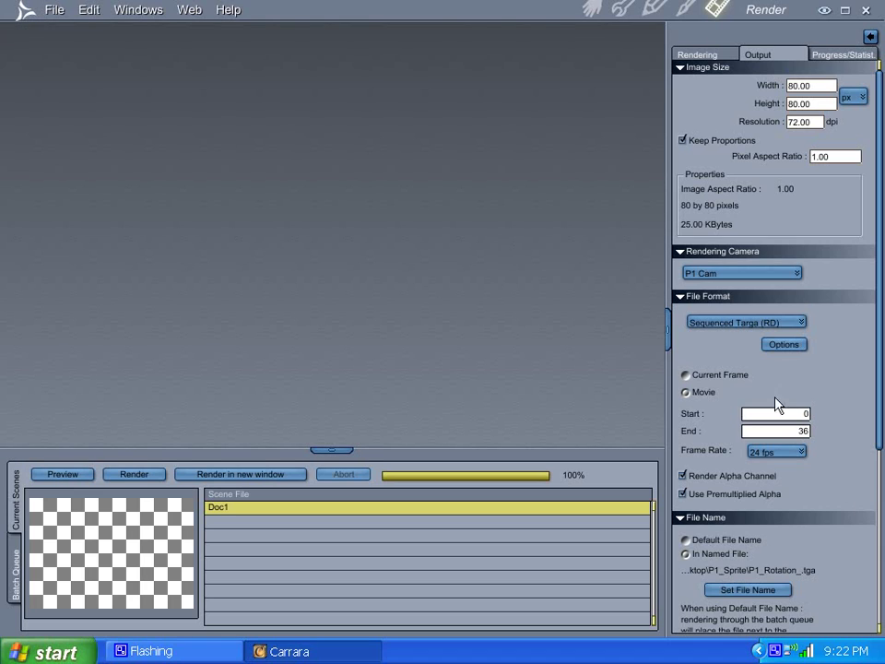
{"action": "left_click", "coordinate": [795, 273]}
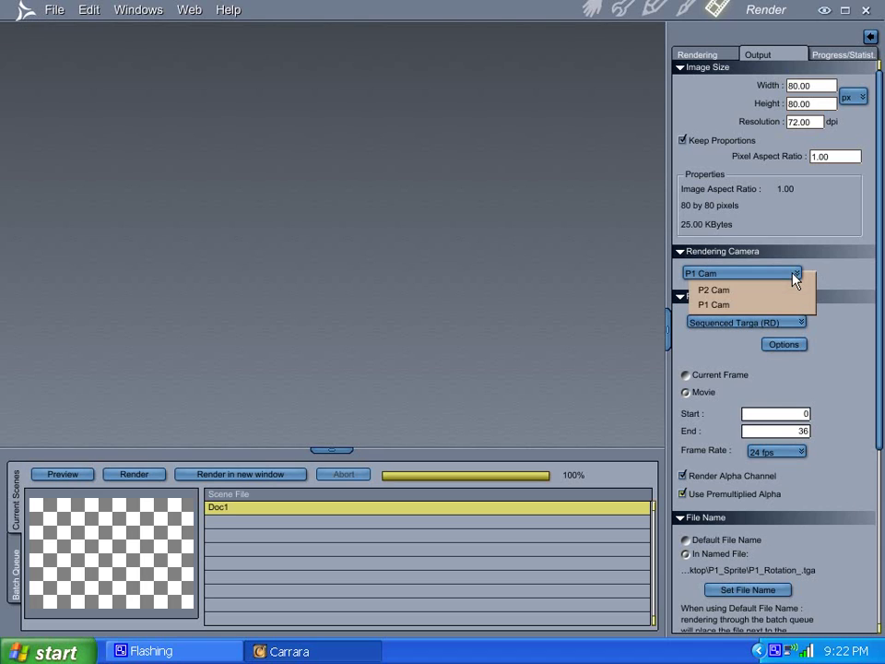
{"action": "left_click", "coordinate": [720, 291]}
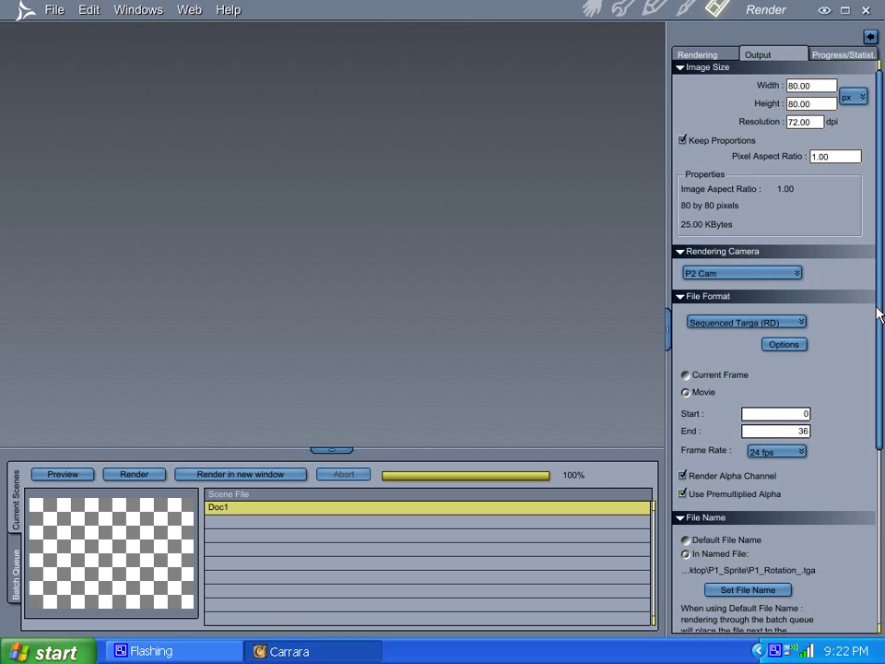
Start changing the output file name and create a new folder on the Desktop named P2_Sprite.
{"action": "left_click_drag", "start_coordinate": [877, 314], "coordinate": [832, 354]}
{"action": "left_click", "coordinate": [758, 542]}
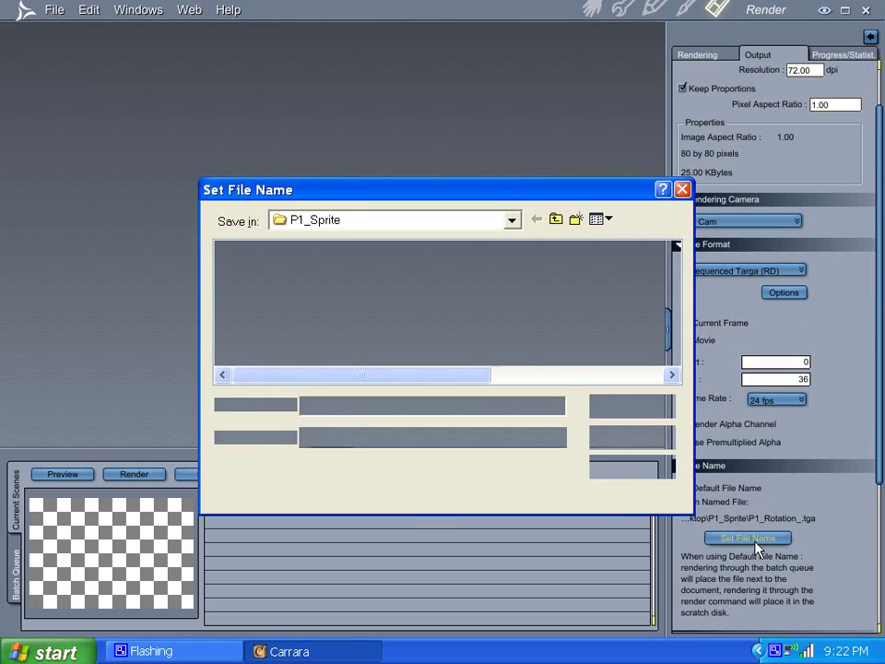
{"action": "left_click", "coordinate": [557, 218]}
{"action": "right_click", "coordinate": [341, 341]}
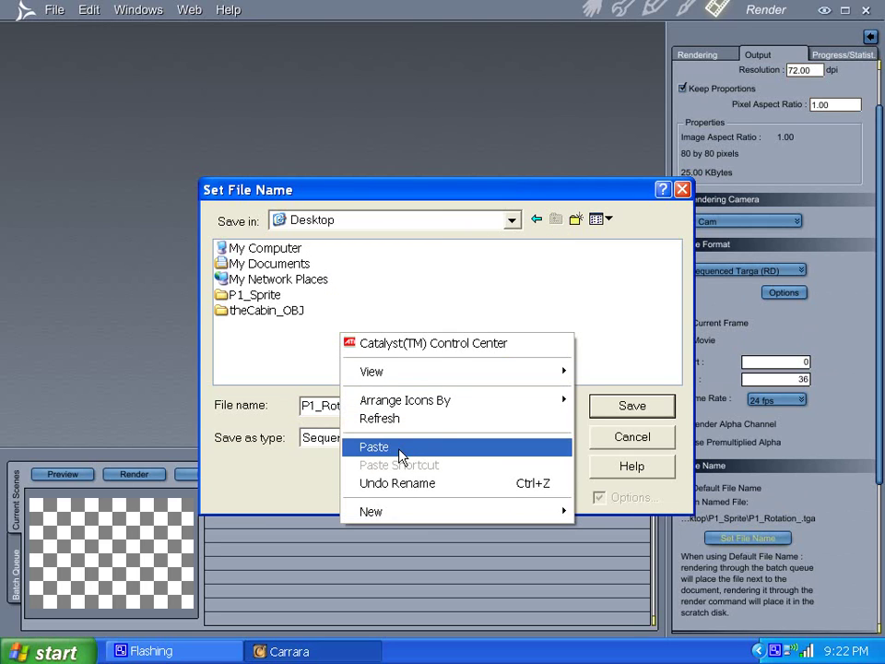
{"action": "mouse_move", "coordinate": [419, 512]}
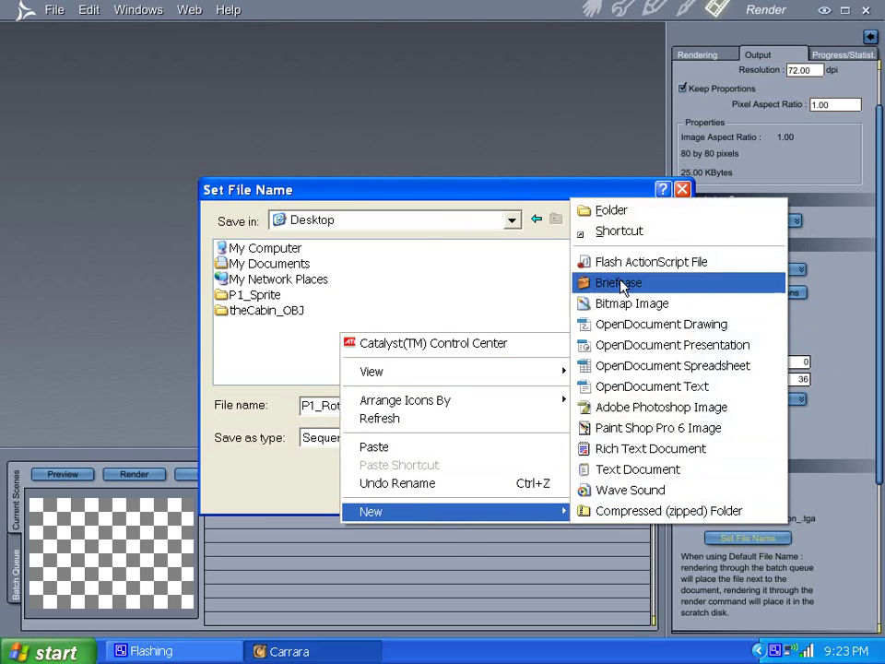
{"action": "left_click", "coordinate": [611, 210]}
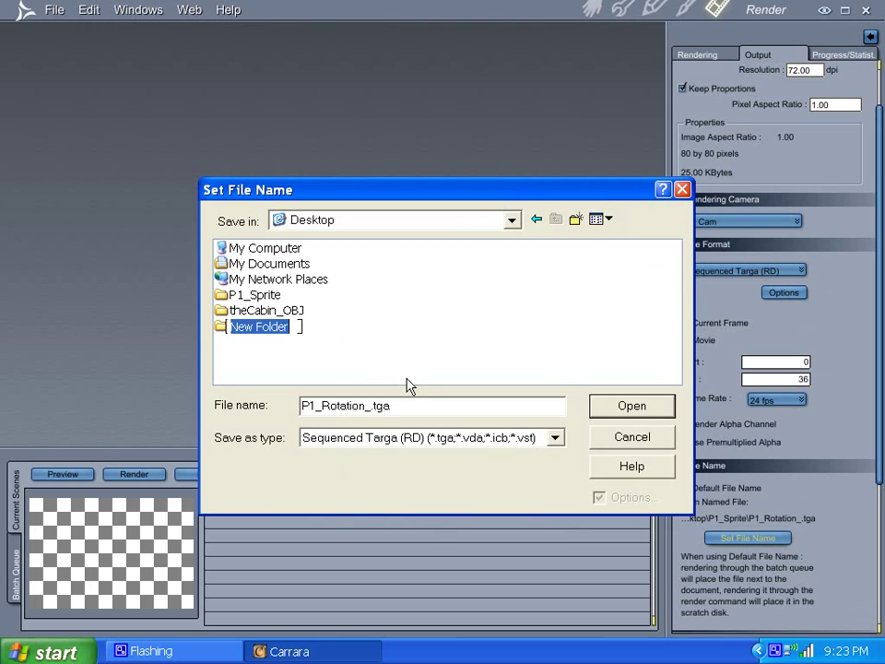
{"action": "type", "text": "P"}
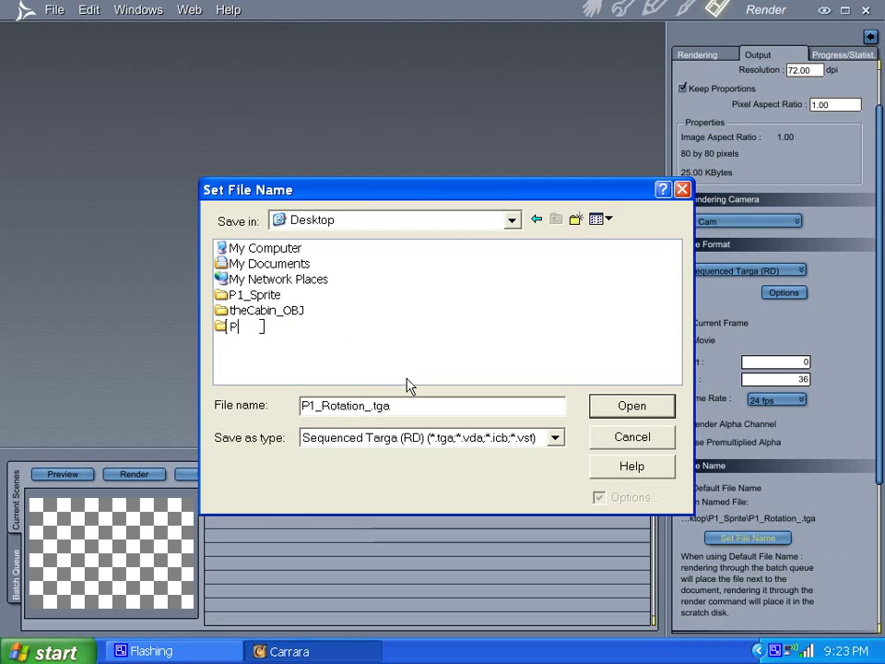
{"action": "type", "text": "2_Sprite"}
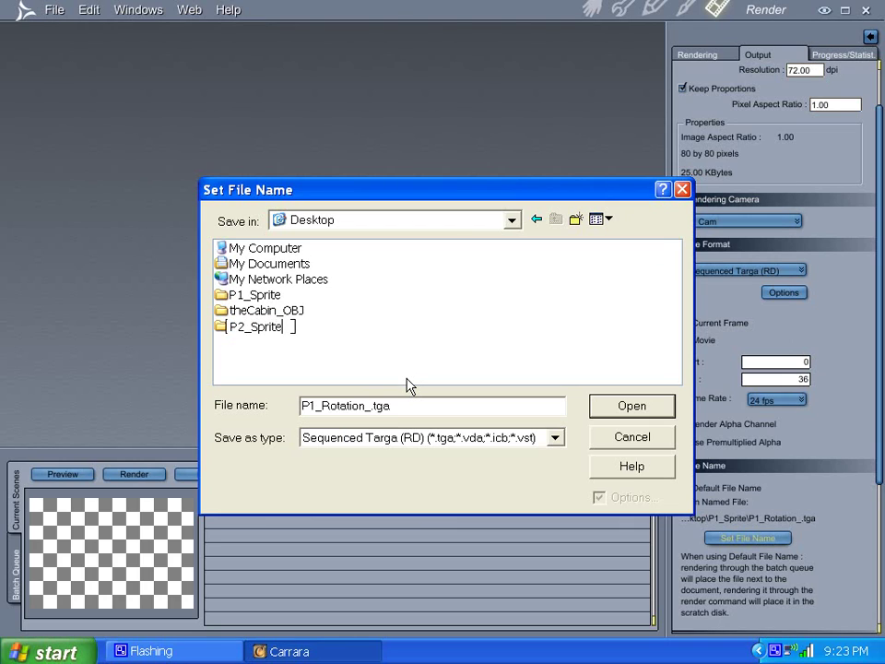
{"action": "key", "text": "Return"}
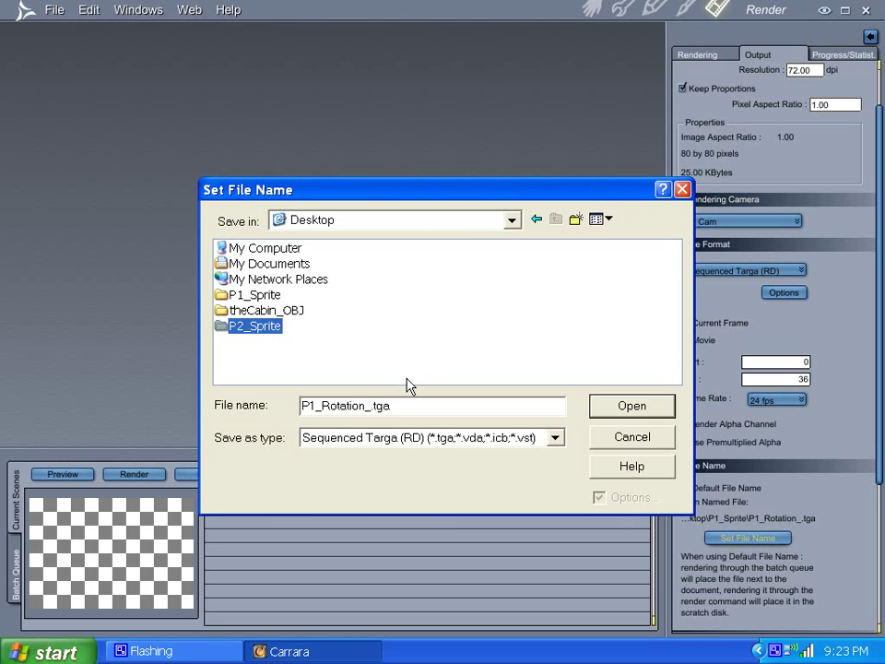
Set the render output file name to P2_Rotation_ inside the P2_Sprite folder.
{"action": "left_click", "coordinate": [615, 409]}
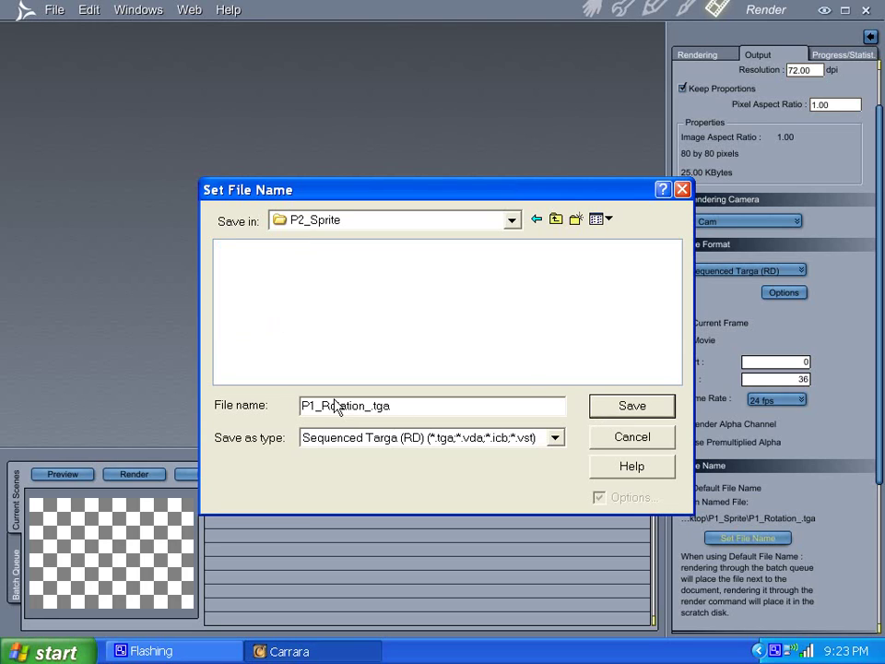
{"action": "left_click_drag", "start_coordinate": [372, 410], "coordinate": [285, 417]}
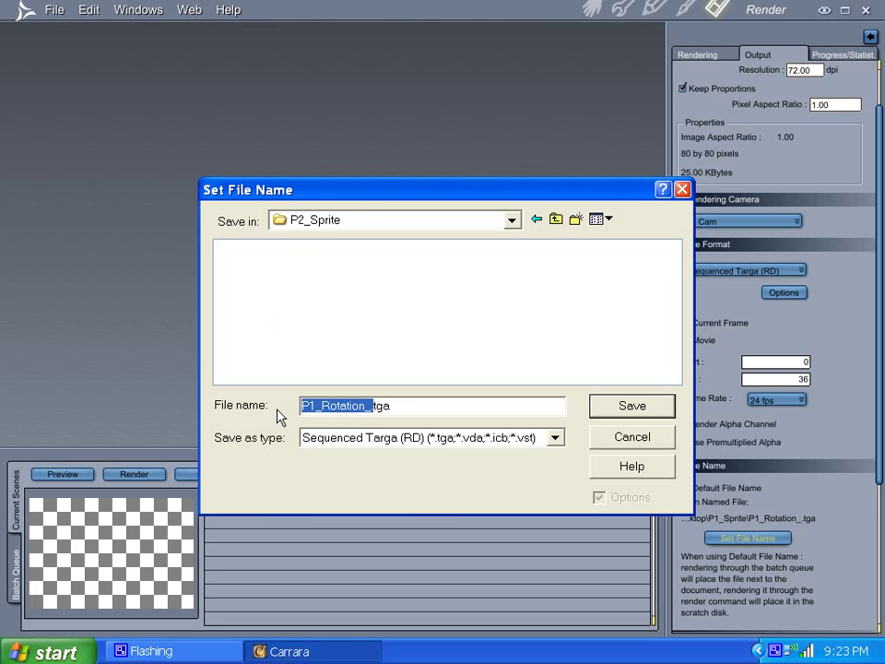
{"action": "key", "text": "Delete"}
{"action": "key", "text": "Delete"}
{"action": "key", "text": "Delete"}
{"action": "key", "text": "Delete"}
{"action": "type", "text": "P"}
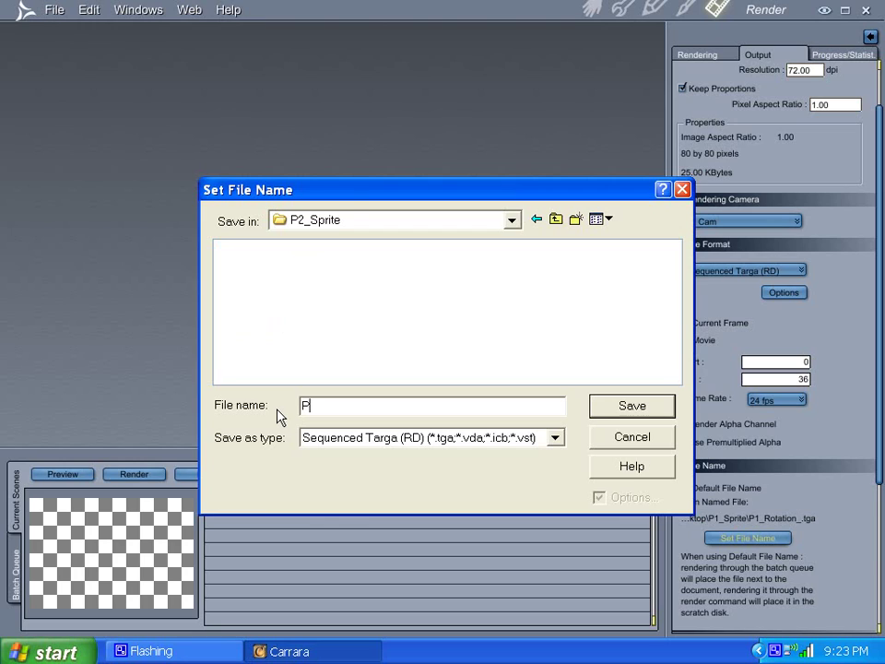
{"action": "type", "text": "2_Rotation_"}
{"action": "left_click", "coordinate": [614, 406]}
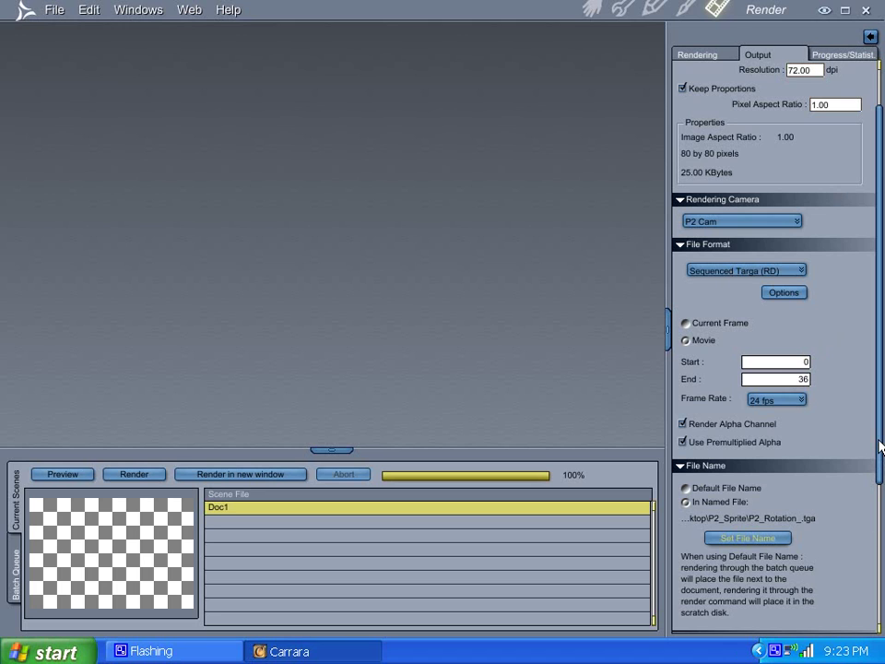
Render the P2 Cam image sequence and play back the finished rotation.
{"action": "mouse_move", "coordinate": [877, 446]}
{"action": "left_mouse_down"}
{"action": "mouse_move", "coordinate": [878, 588]}
{"action": "mouse_move", "coordinate": [878, 424]}
{"action": "left_mouse_up"}
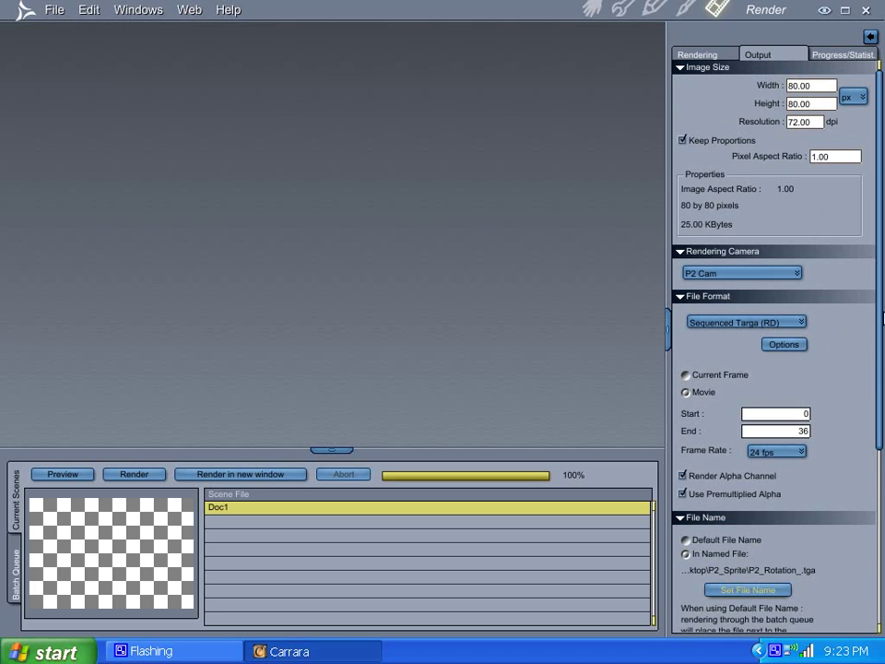
{"action": "left_click", "coordinate": [146, 475]}
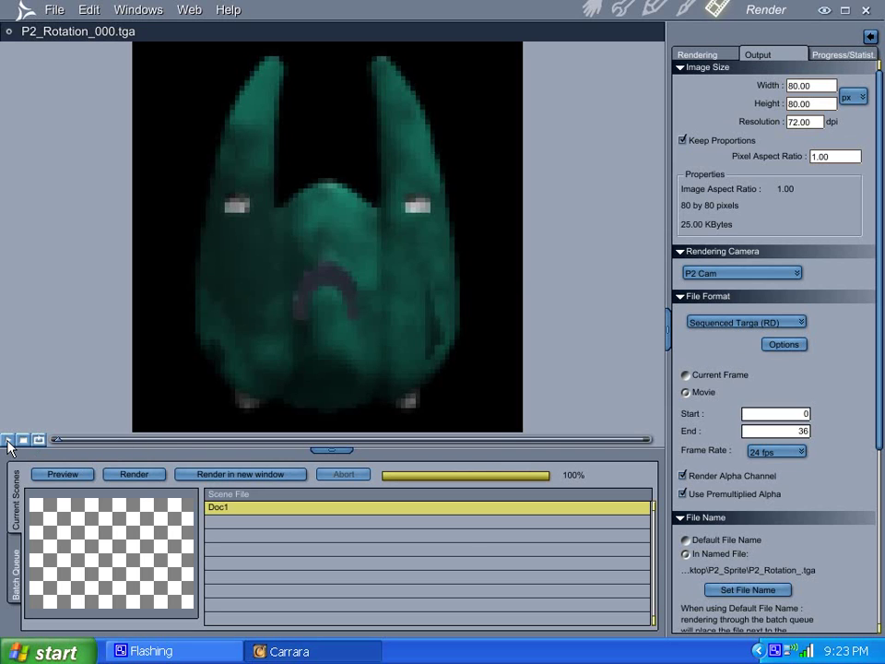
{"action": "left_click", "coordinate": [8, 440]}
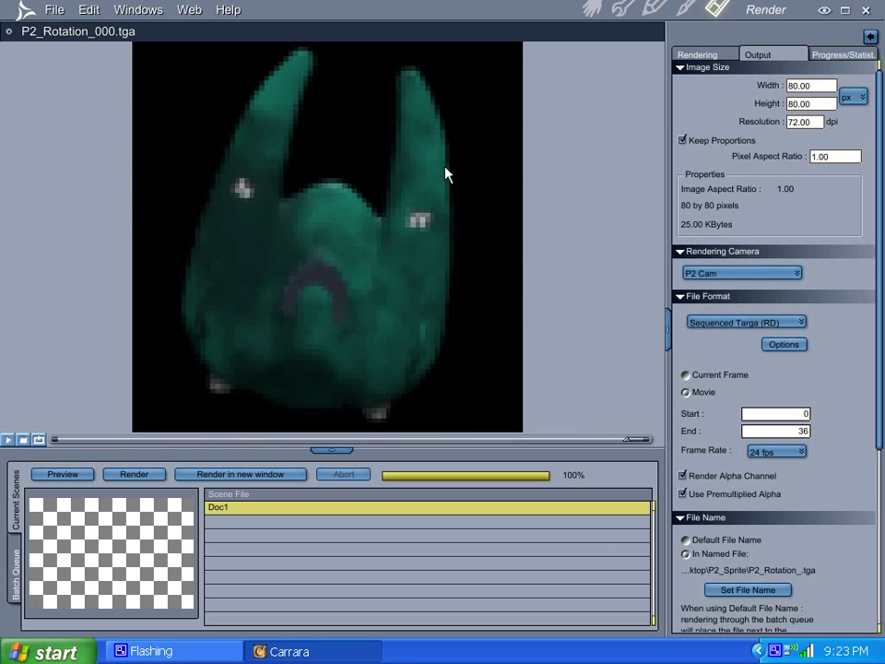
Close the finished P2_Rotation_ render and quit Carrara without saving the changes to Doc1.
{"action": "left_click", "coordinate": [8, 32]}
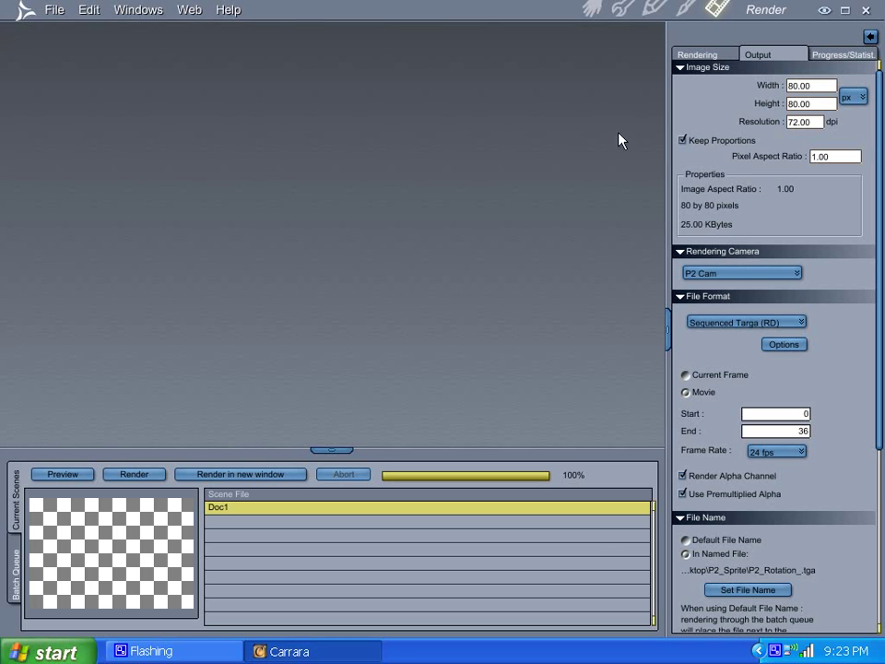
{"action": "left_click", "coordinate": [865, 11]}
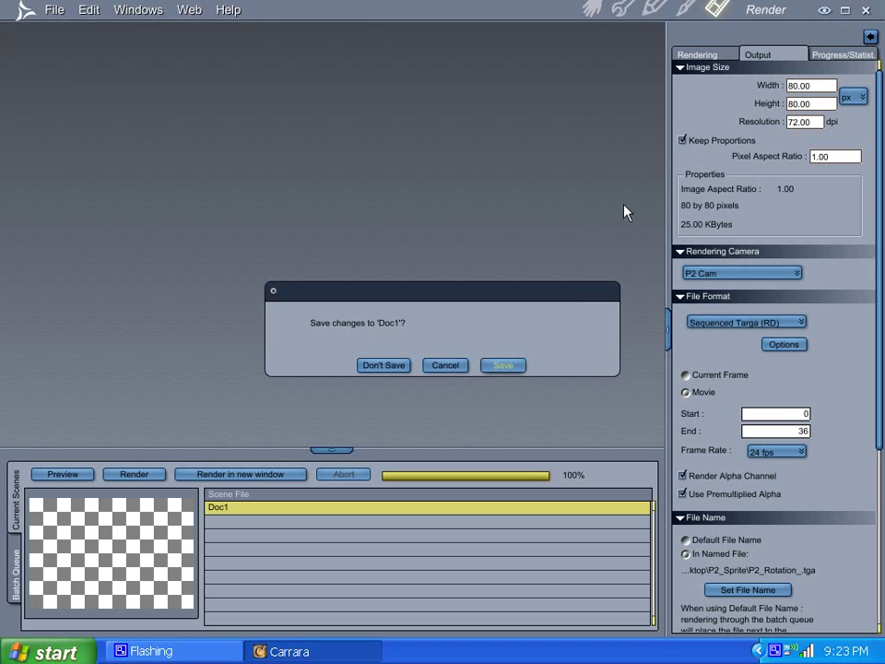
{"action": "left_click", "coordinate": [387, 367]}
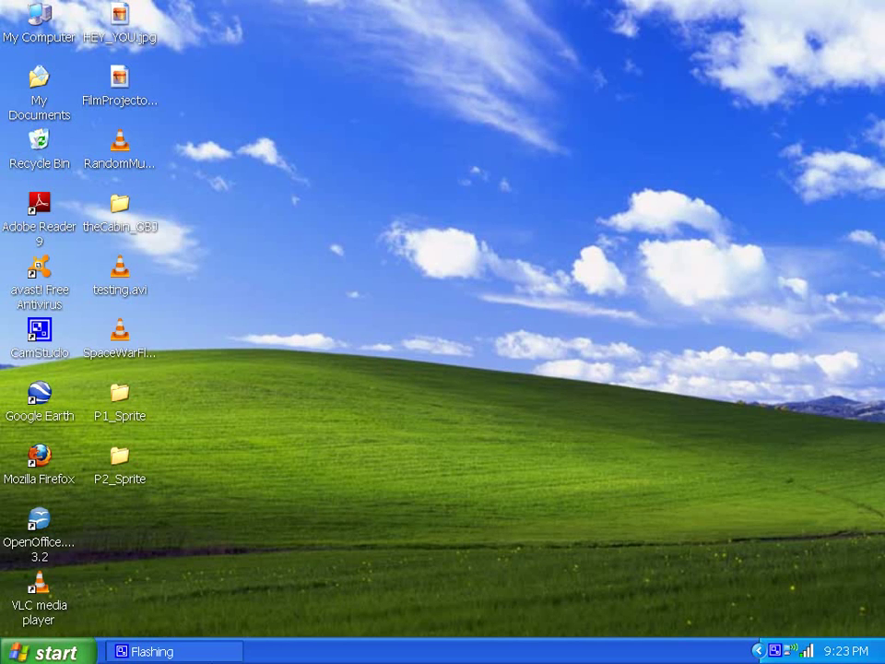
Open the Windows Start menu from the desktop.
{"action": "left_click", "coordinate": [74, 652]}
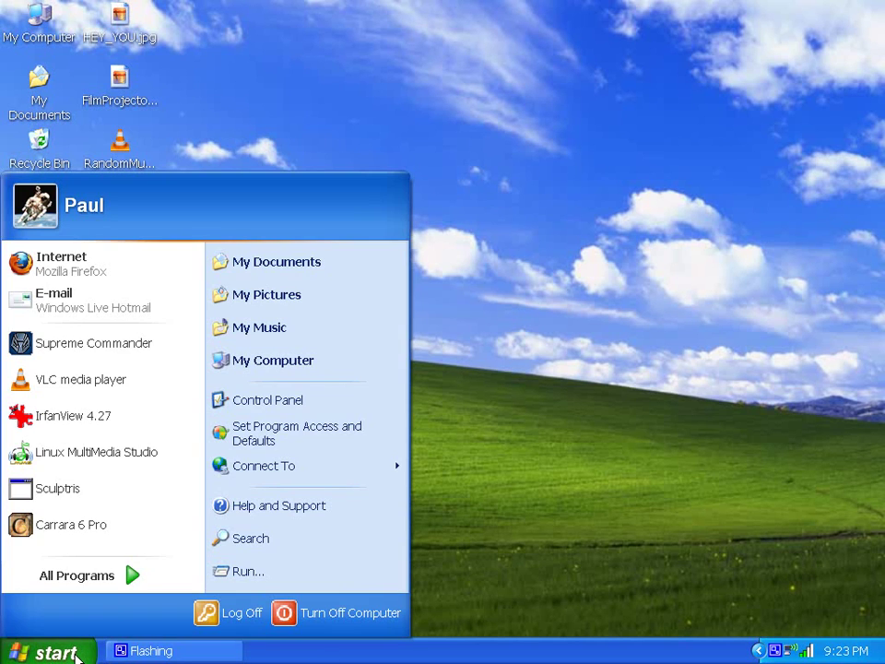